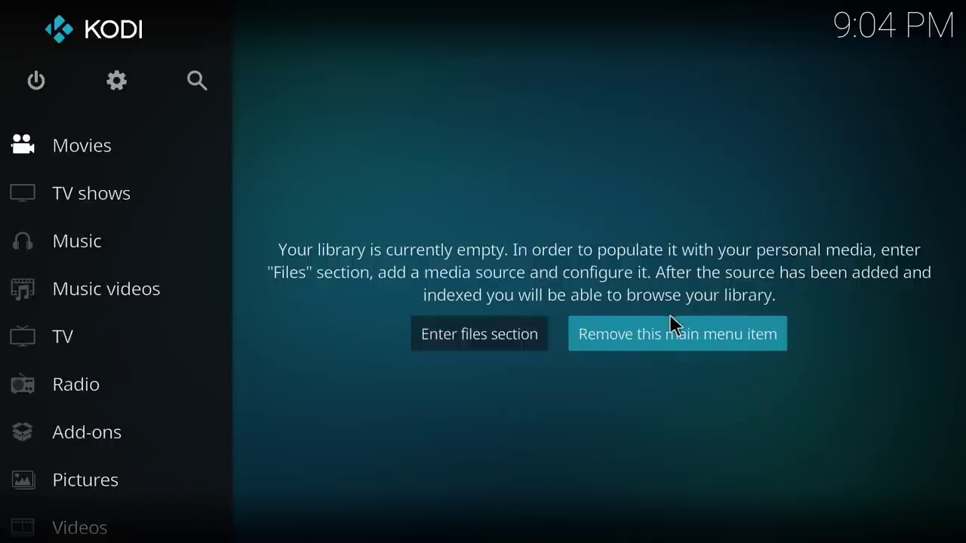
Open the video files section, start adding a video source and browse for its media location
left_click(503, 352)
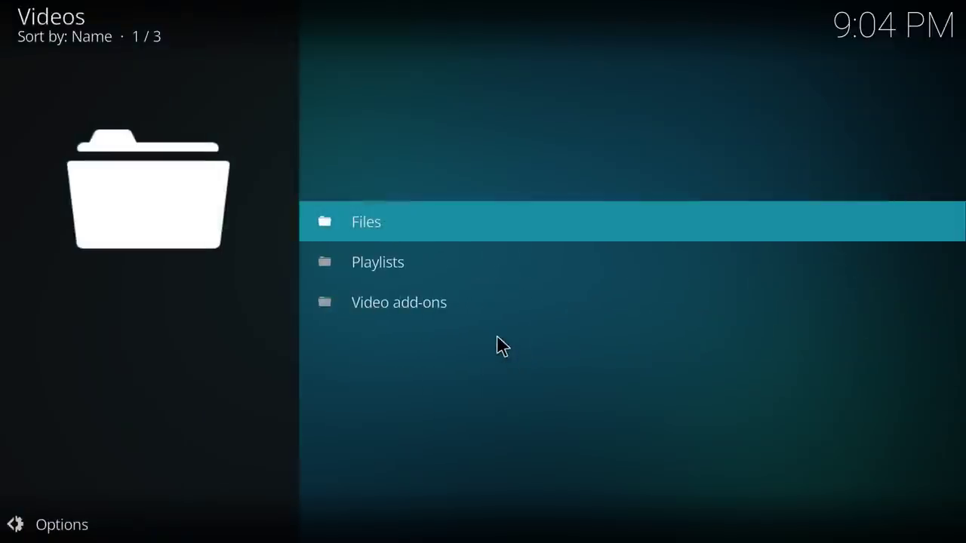
key("Down")
key("Up")
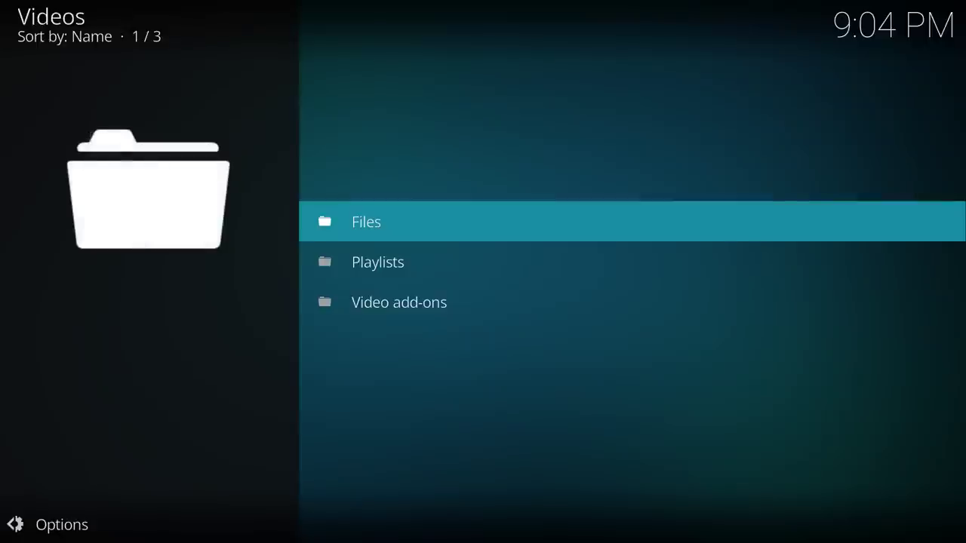
key("Return")
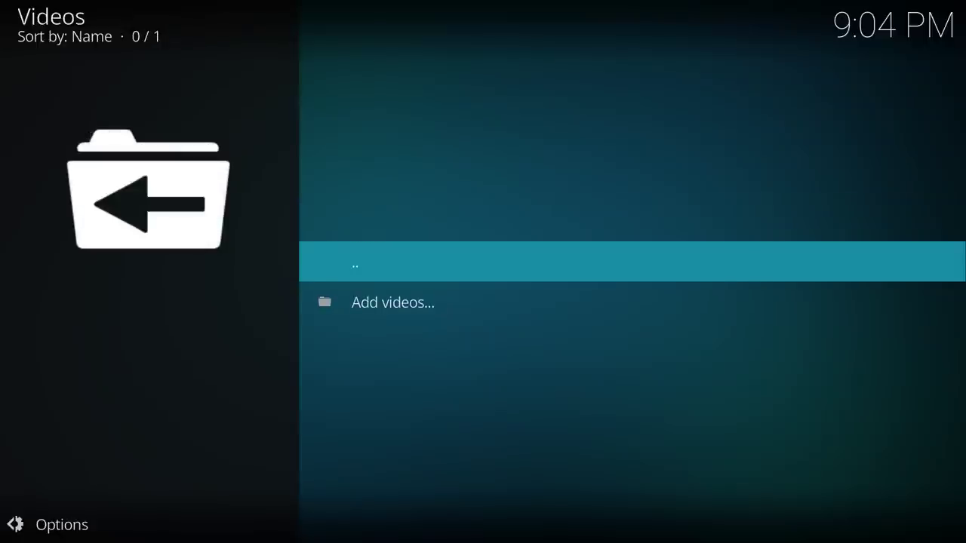
key("Down")
key("Return")
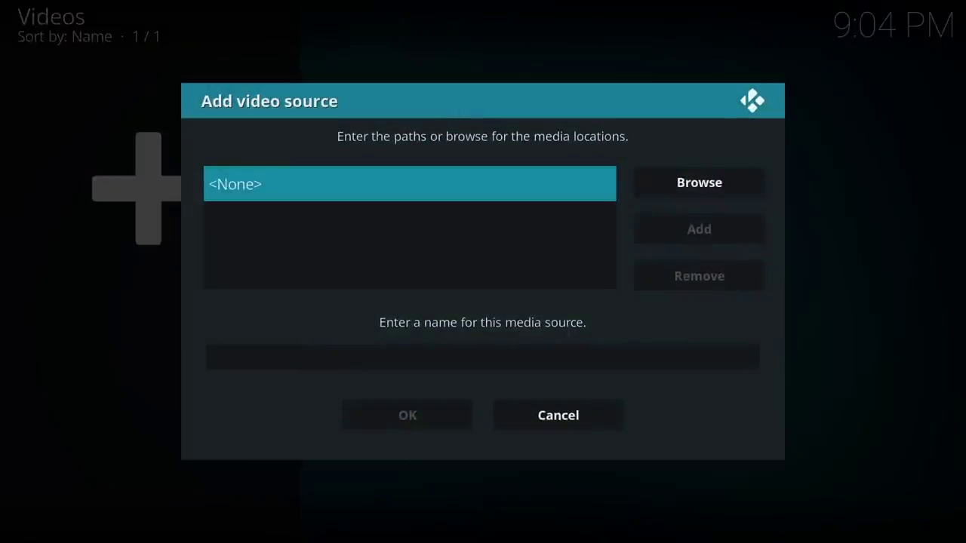
key("Return")
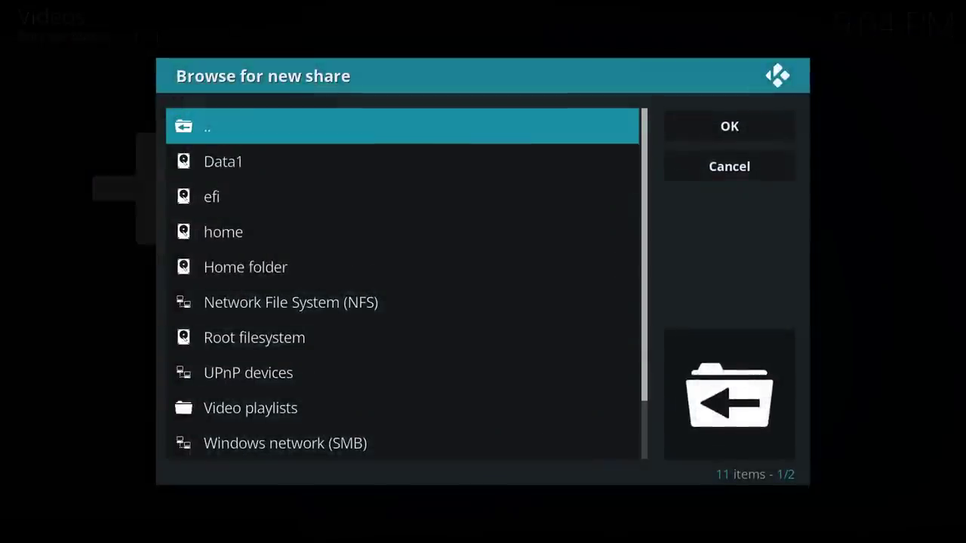
Examine the Windows network (SMB) shares of the NAS server in WORKGROUP and close the share browser without choosing one
key("Down")
key("Down")
key("Down")
key("Down")
key("Down")
key("Down")
key("Down")
key("Down")
key("Down")
key("Down")
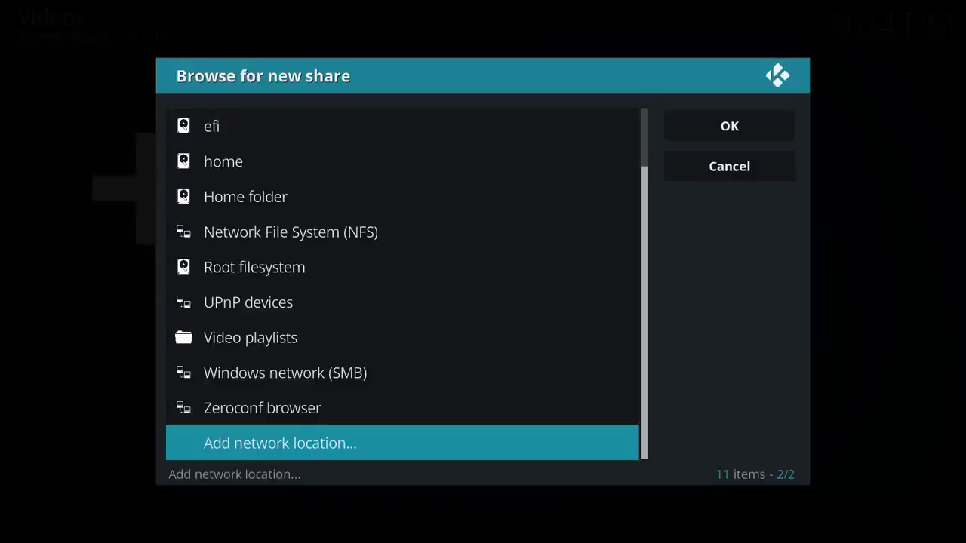
key("Up")
key("Up")
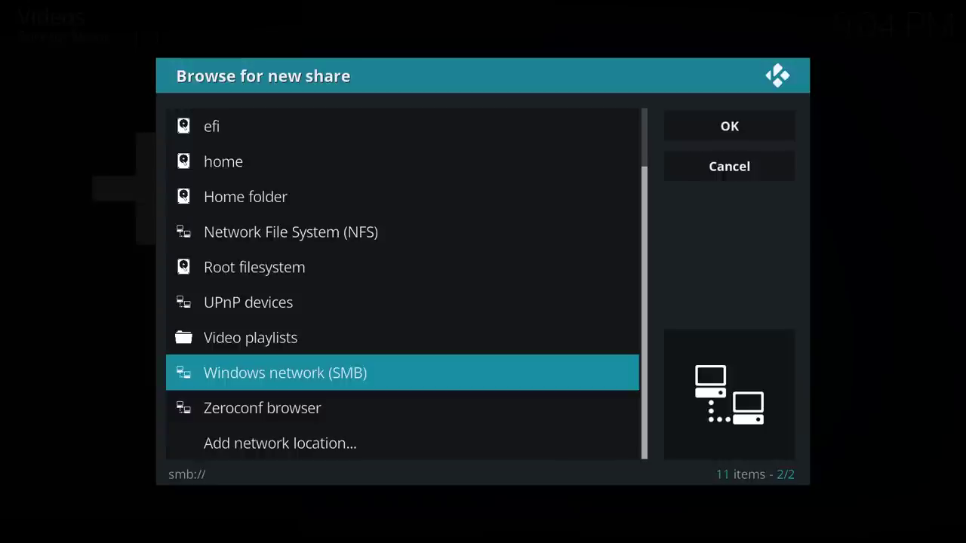
key("Return")
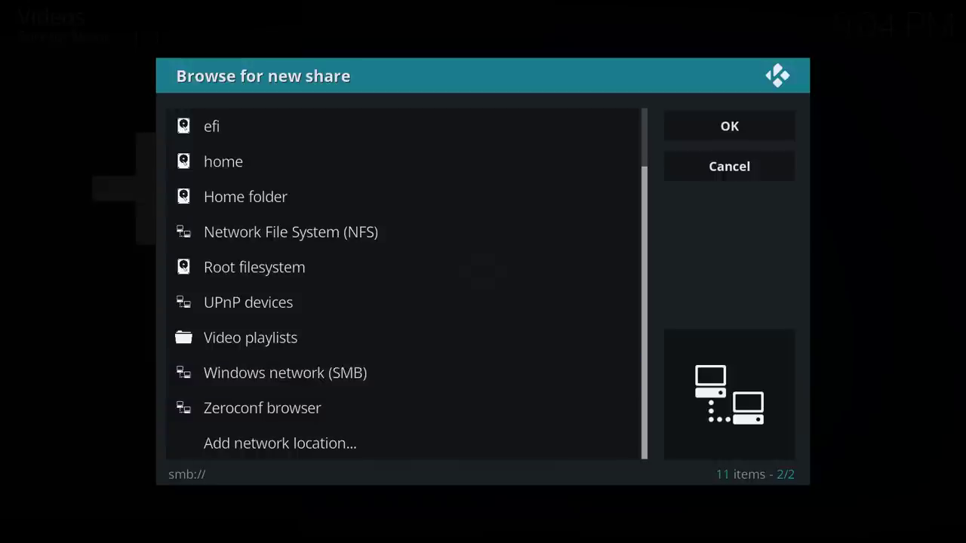
key("Down")
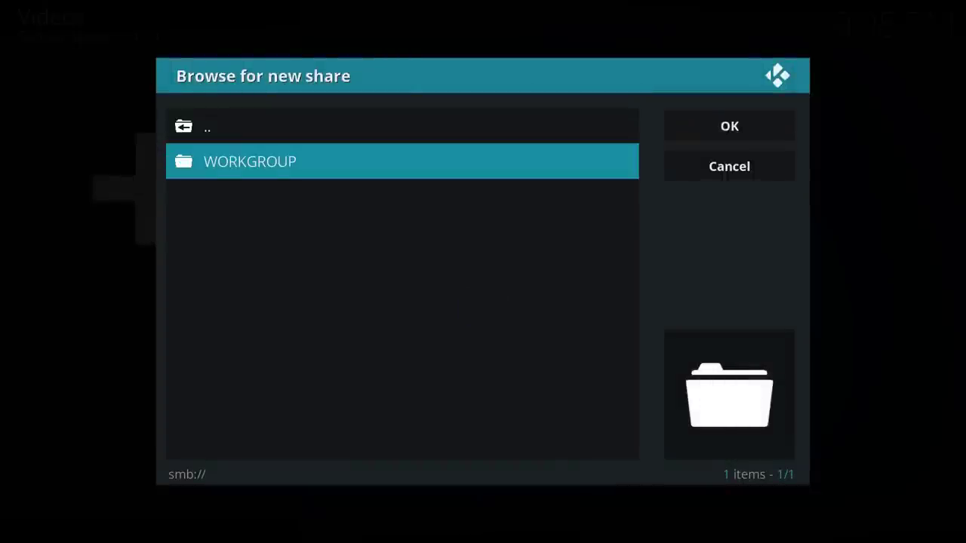
key("Return")
key("Down")
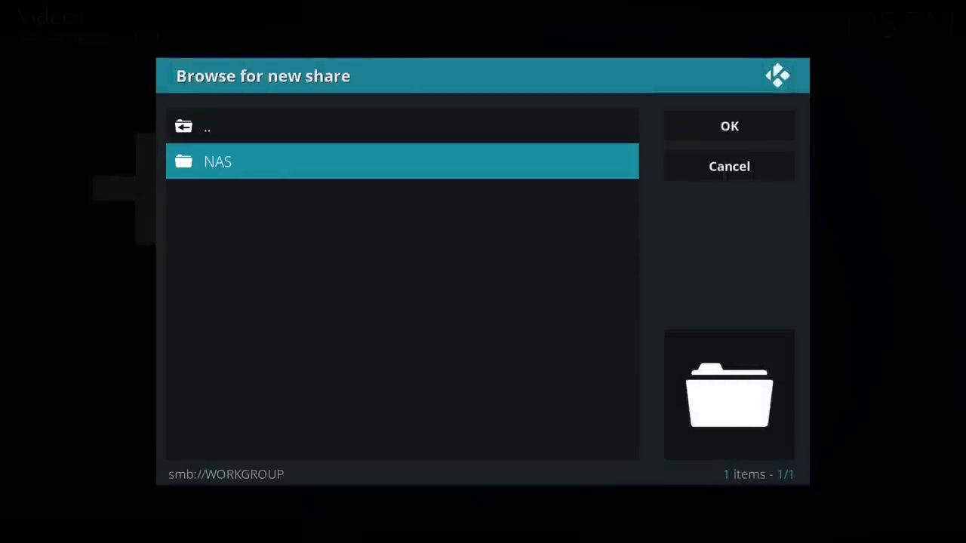
key("Return")
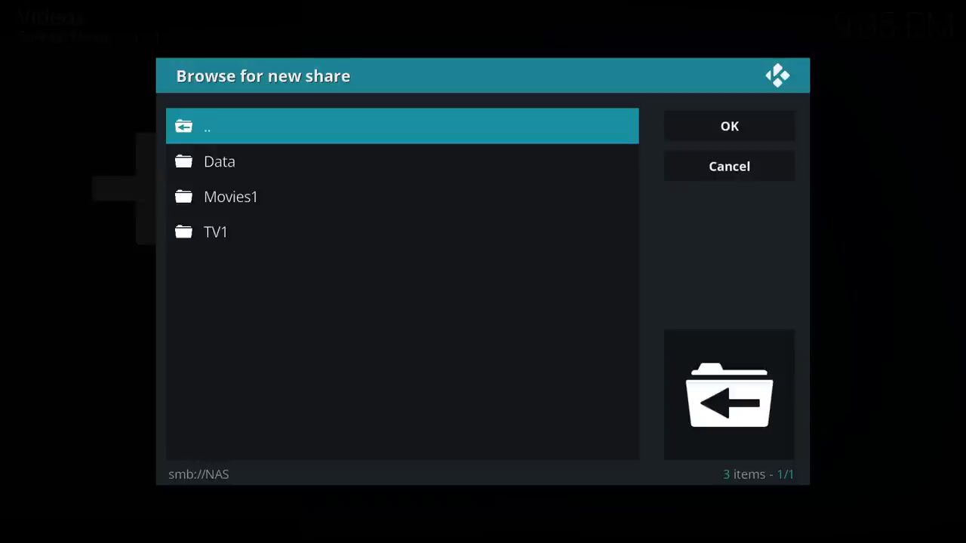
key("Right")
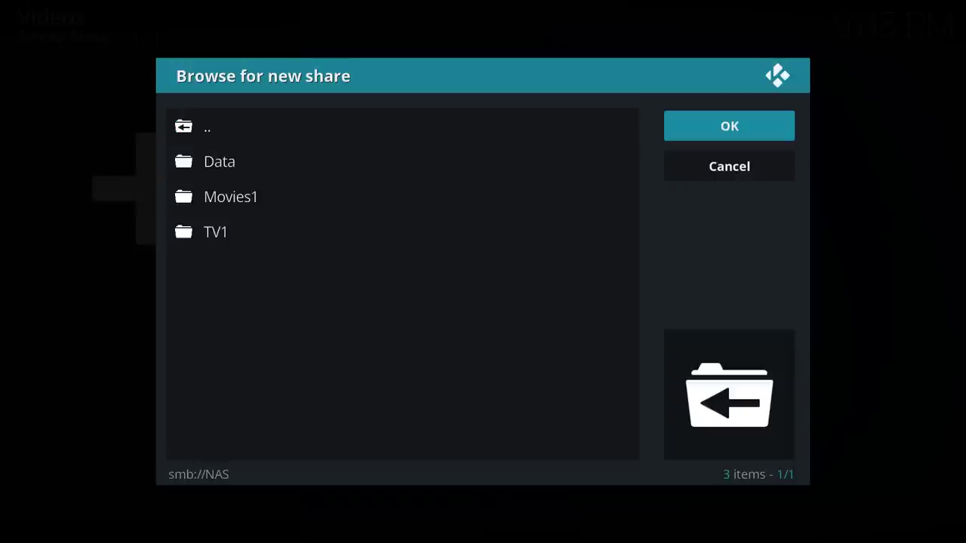
key("Down")
key("Return")
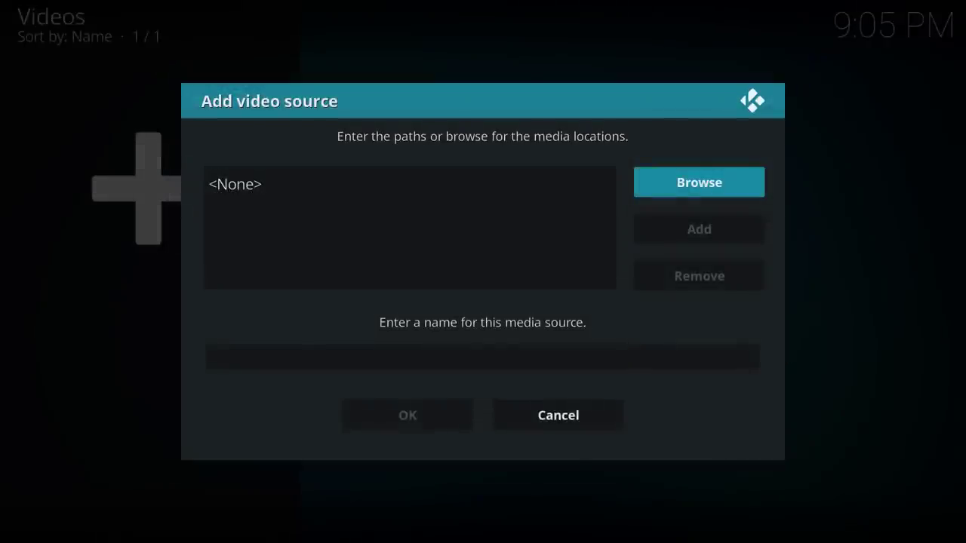
Reopen the share browser and look through the available location types, including Network File System (NFS)
key("Return")
key("Down")
key("Down")
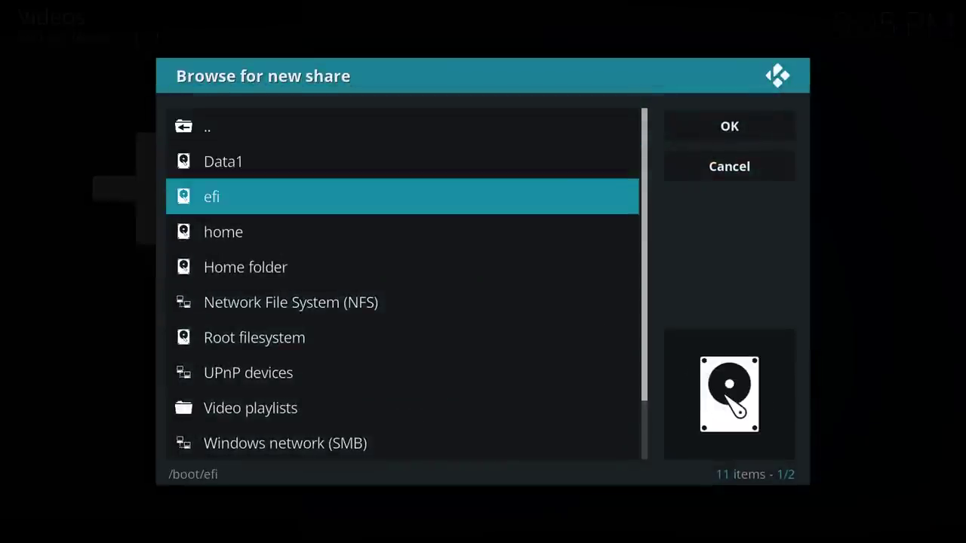
key("Down")
key("Down")
key("Down")
key("Down")
key("Down")
key("Down")
key("Down")
key("Down")
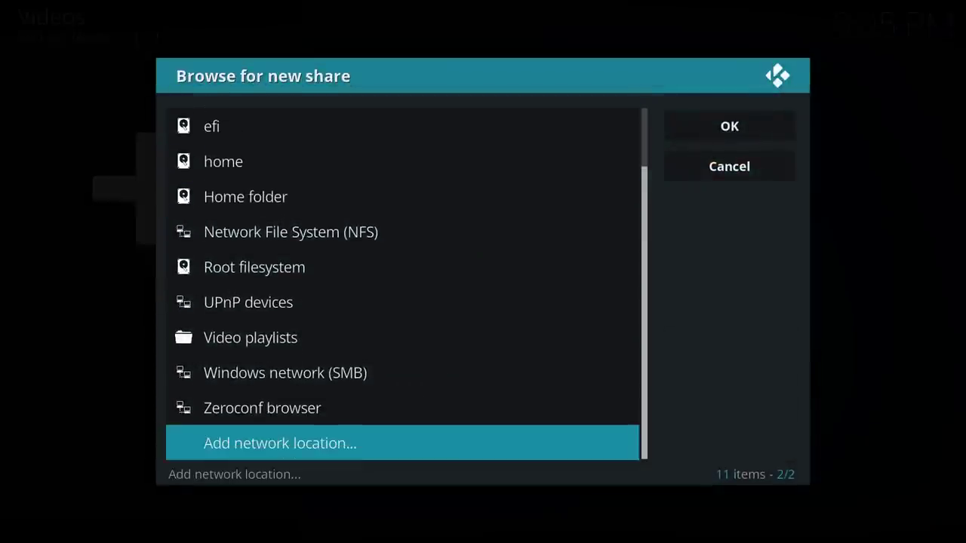
key("Up")
key("Up")
key("Up")
key("Up")
key("Up")
key("Up")
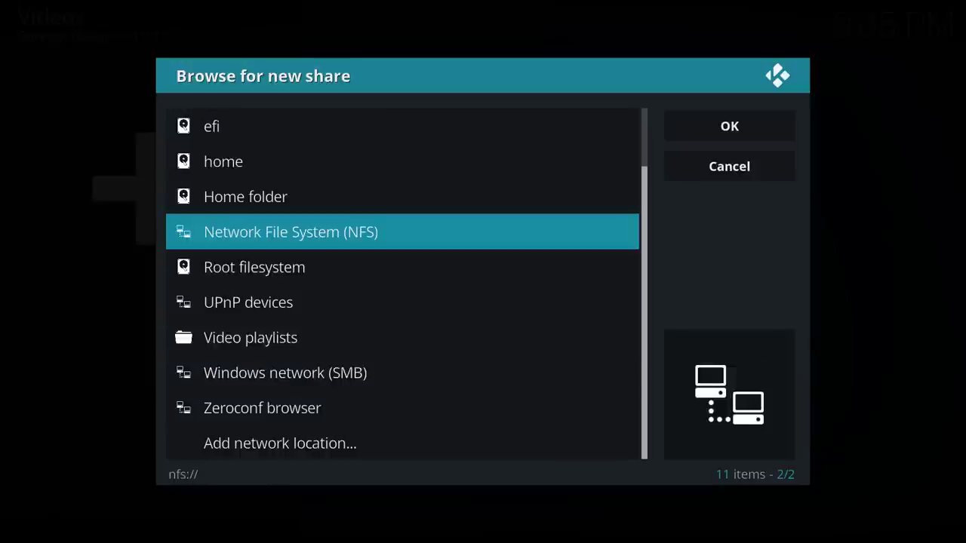
key("Down")
key("End")
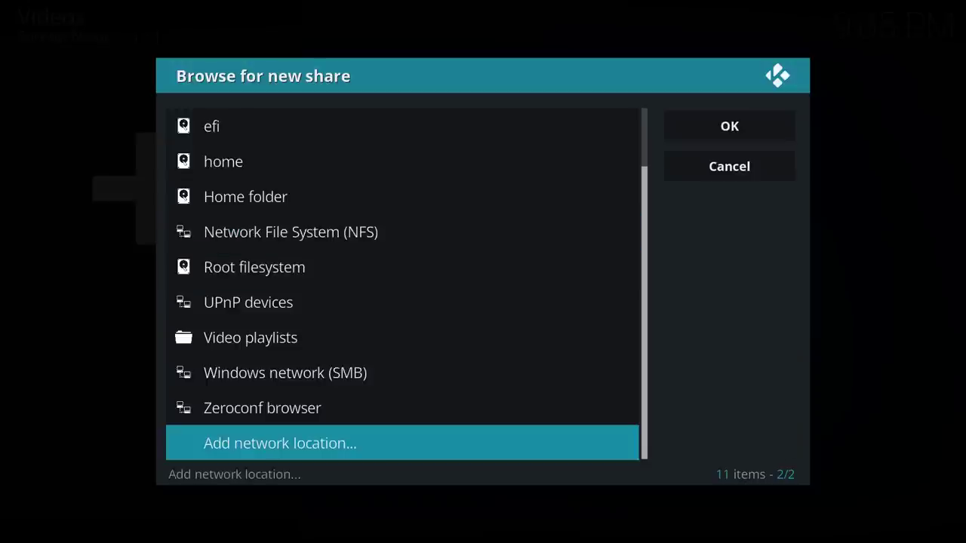
Browse the root filesystem down to the /mnt/nas folder to examine its subfolders
key("Up")
key("Up")
key("Up")
key("Up")
key("Up")
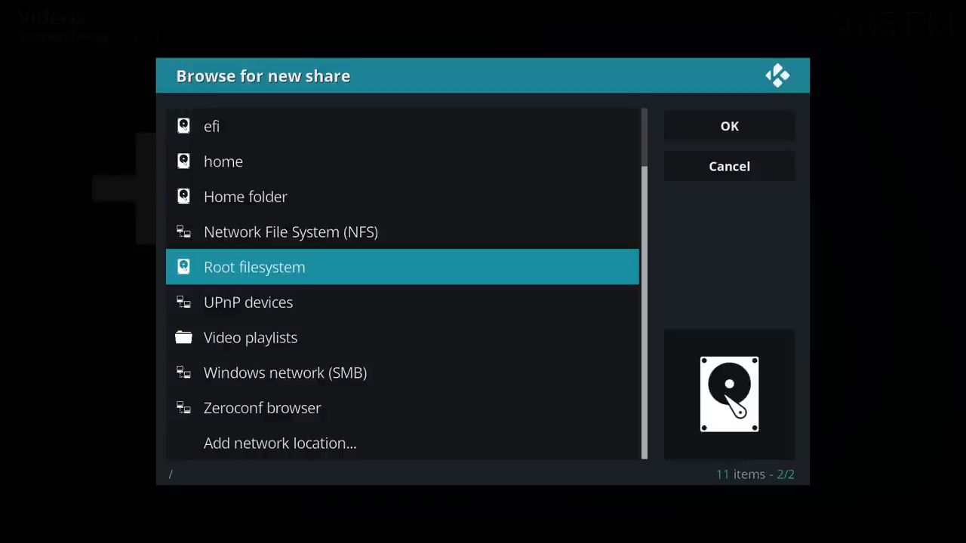
key("Return")
key("Down")
key("Down")
key("Down")
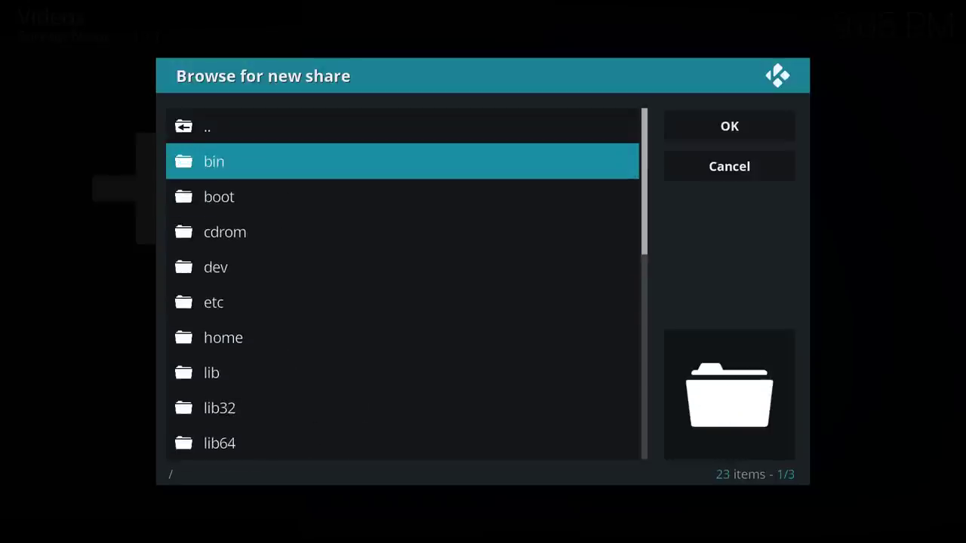
key("Down")
key("Down")
key("Down")
key("Page_Down")
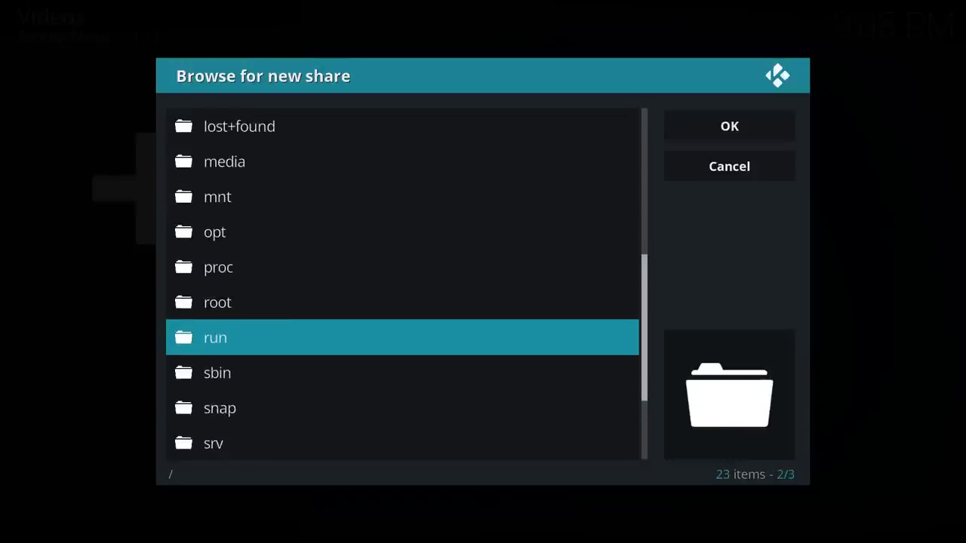
key("Up")
key("Up")
key("Up")
key("Up")
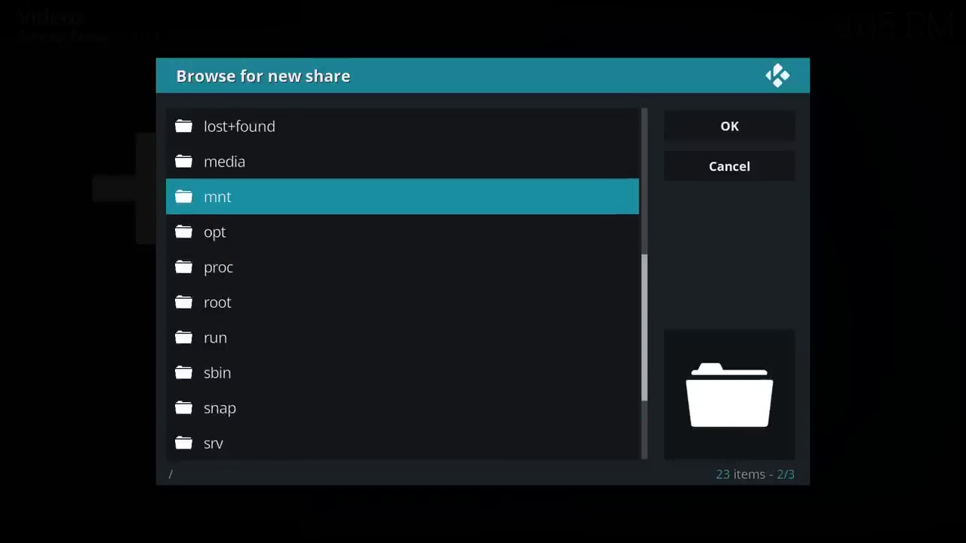
key("Return")
key("Down")
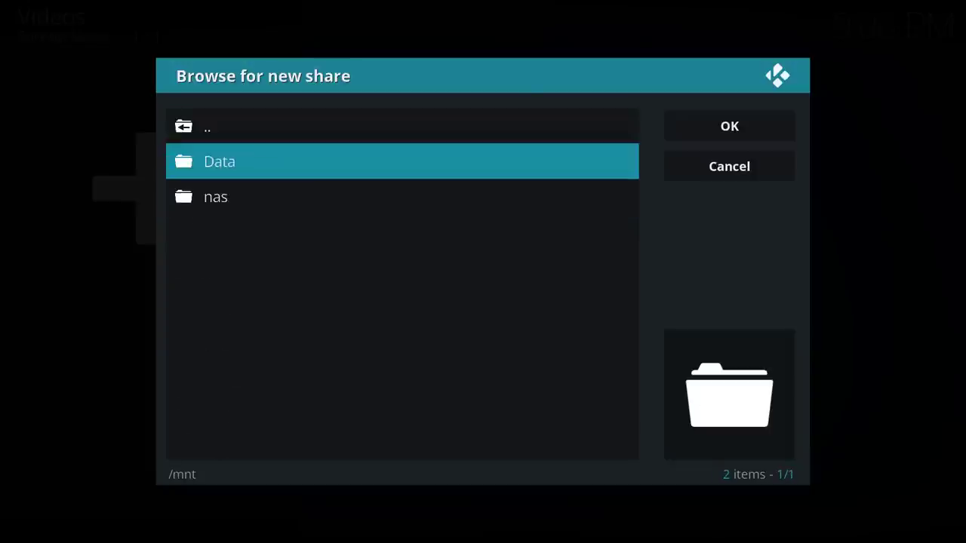
key("Down")
key("Return")
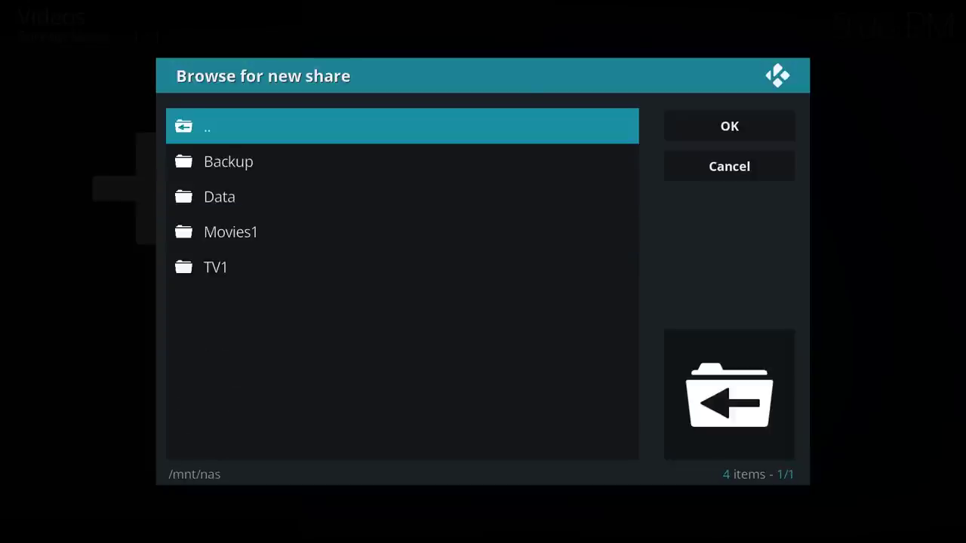
Go back up from /mnt/nas to the main list of share locations
key("Return")
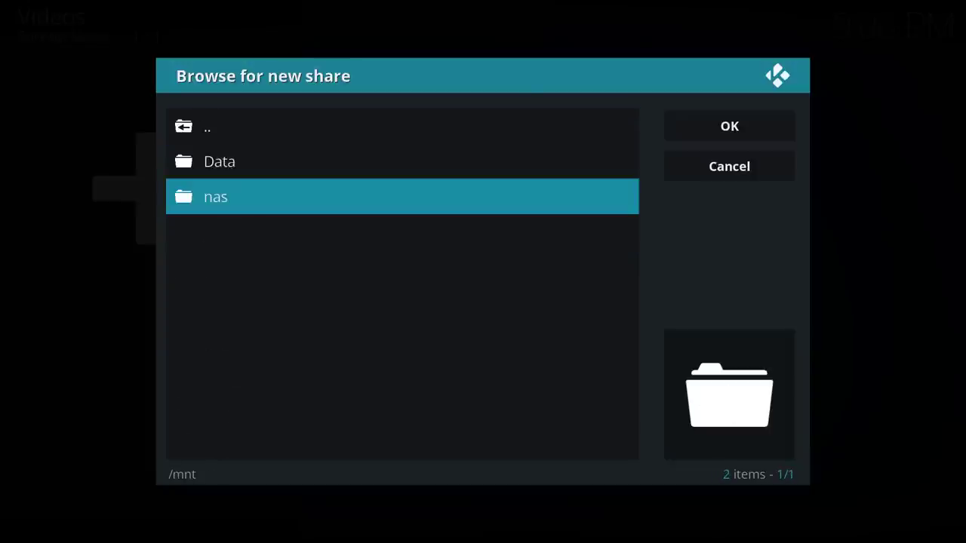
key("Up")
key("Up")
key("Return")
key("Return")
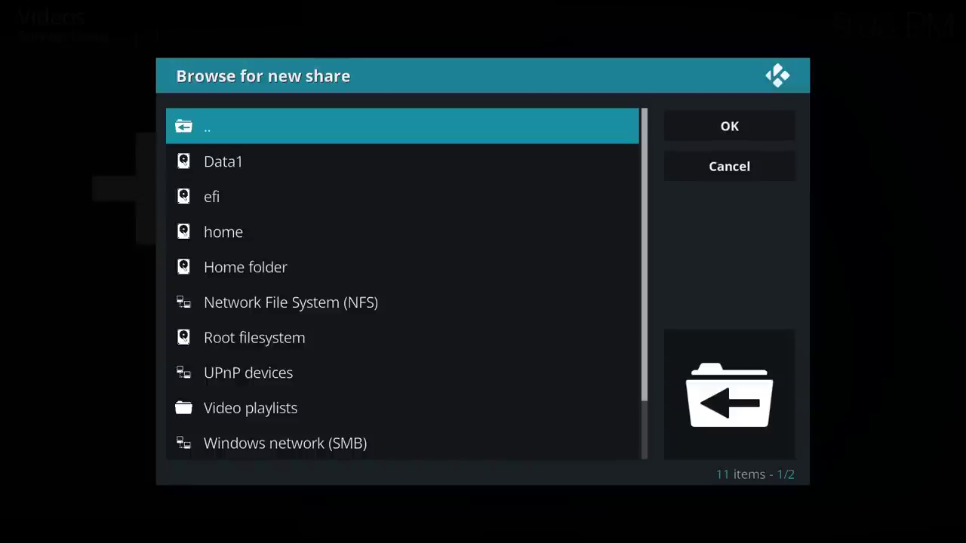
Start adding a network location and set its protocol to Secure Shell (SSH / SFTP)
key("Up")
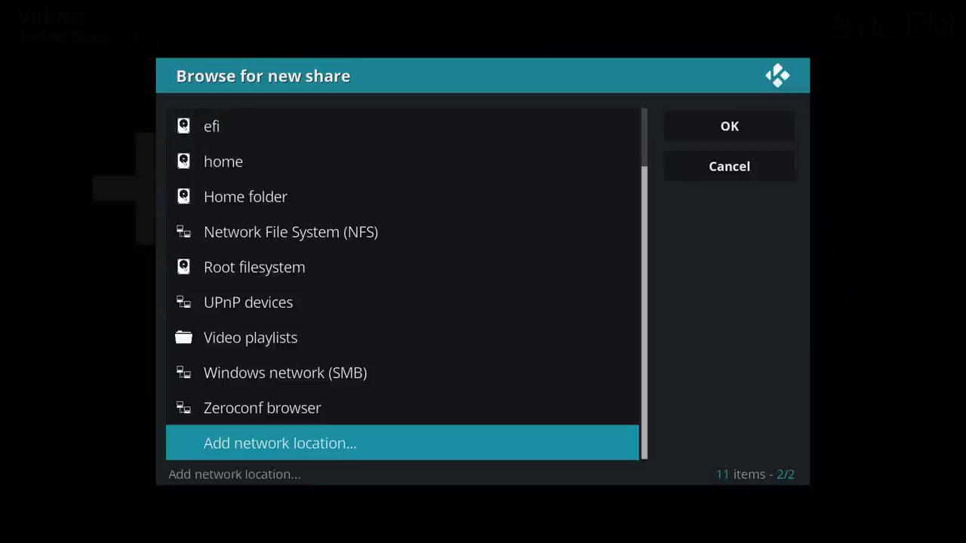
key("Return")
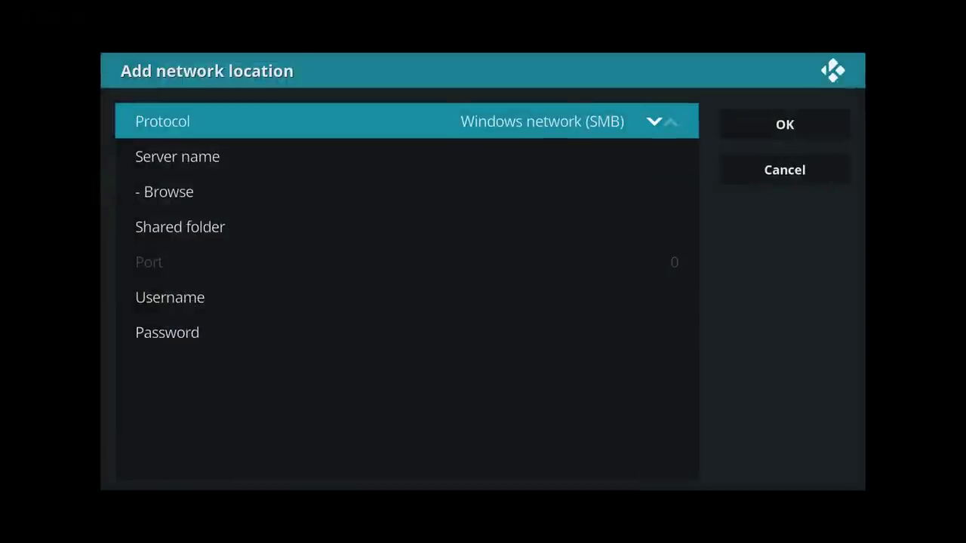
key("Left")
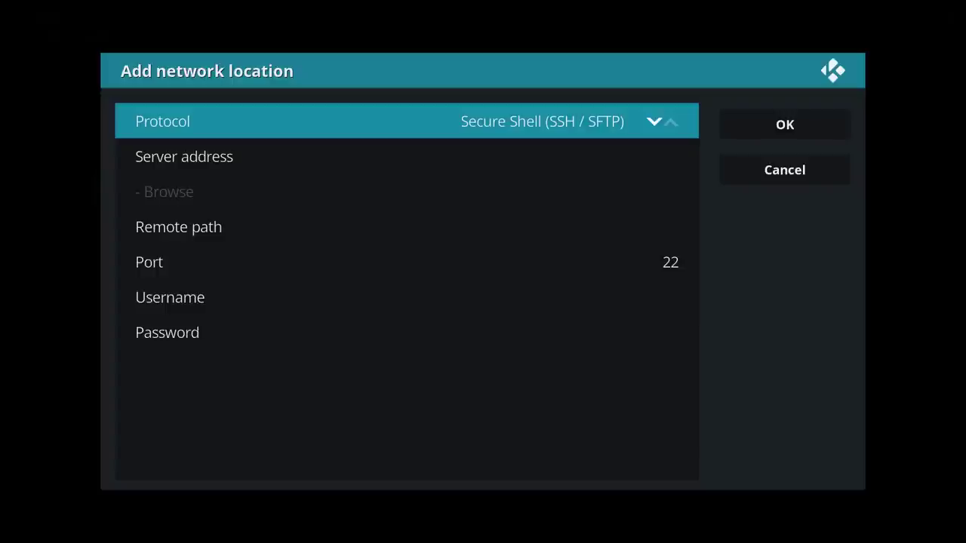
Set the network location's server address to 192.168.62.40
key("Down")
key("Return")
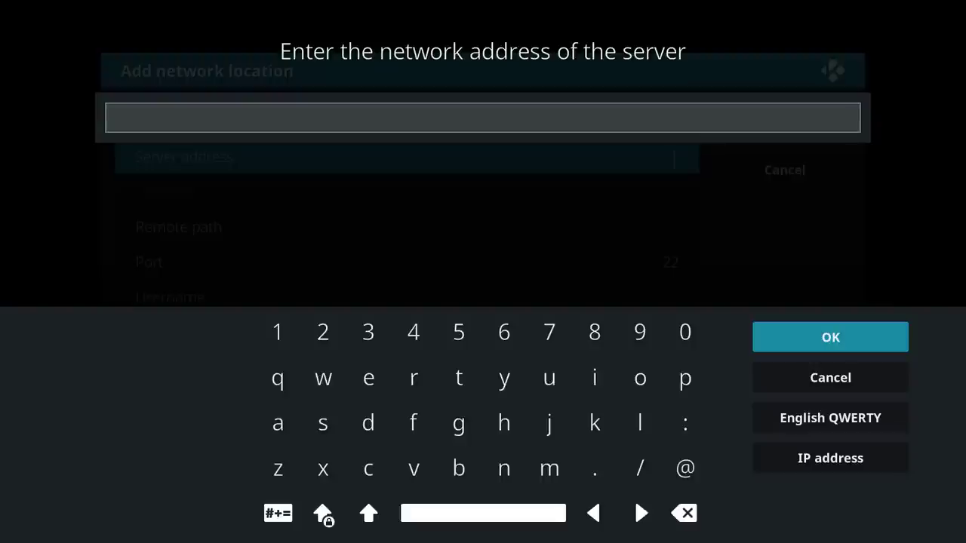
type("192.168")
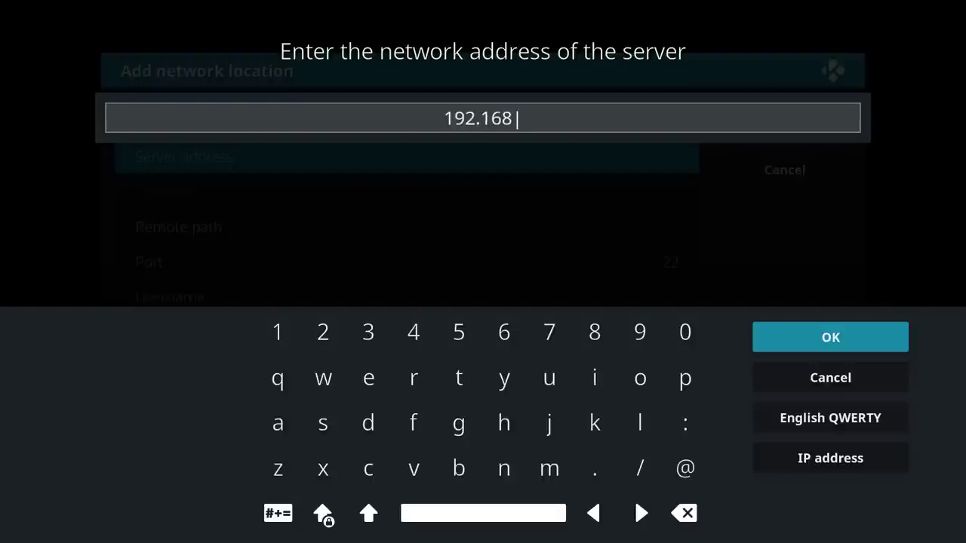
type(".62.40")
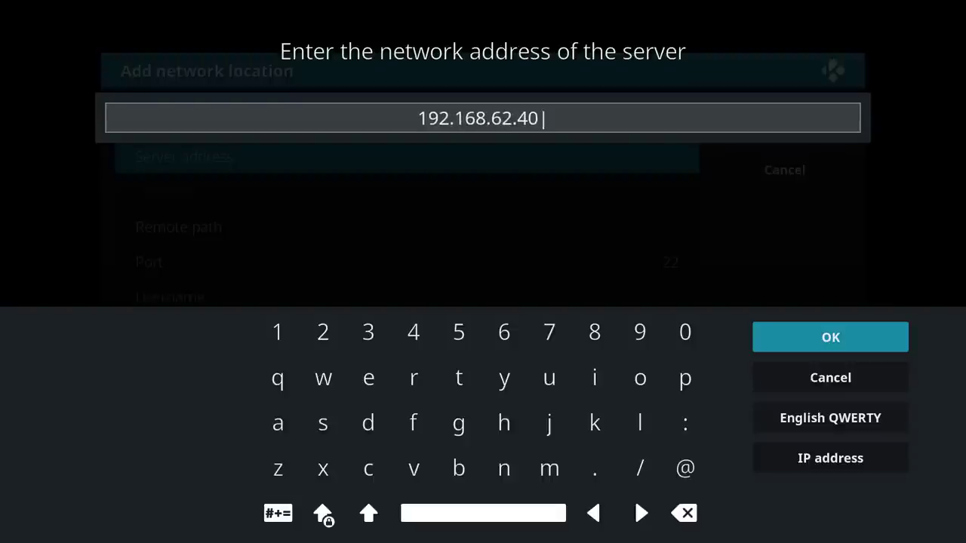
key("Return")
Set the network location's remote path to /mnt/Movies1
key("Down")
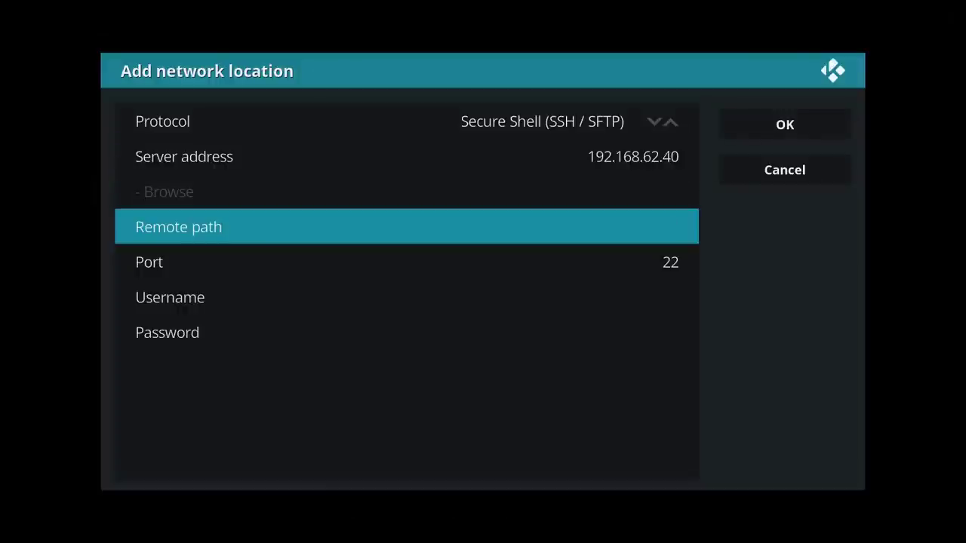
key("Return")
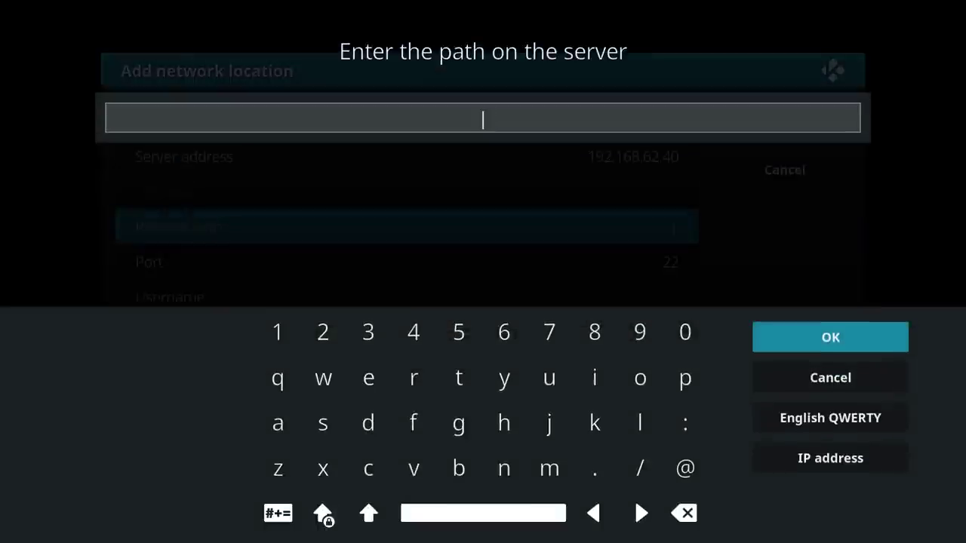
type("/mnt/Movies1")
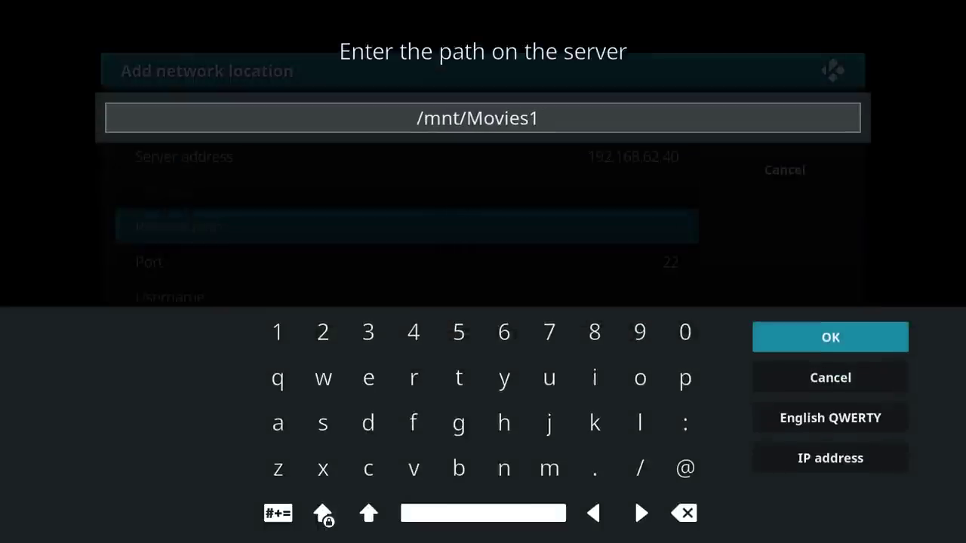
key("Return")
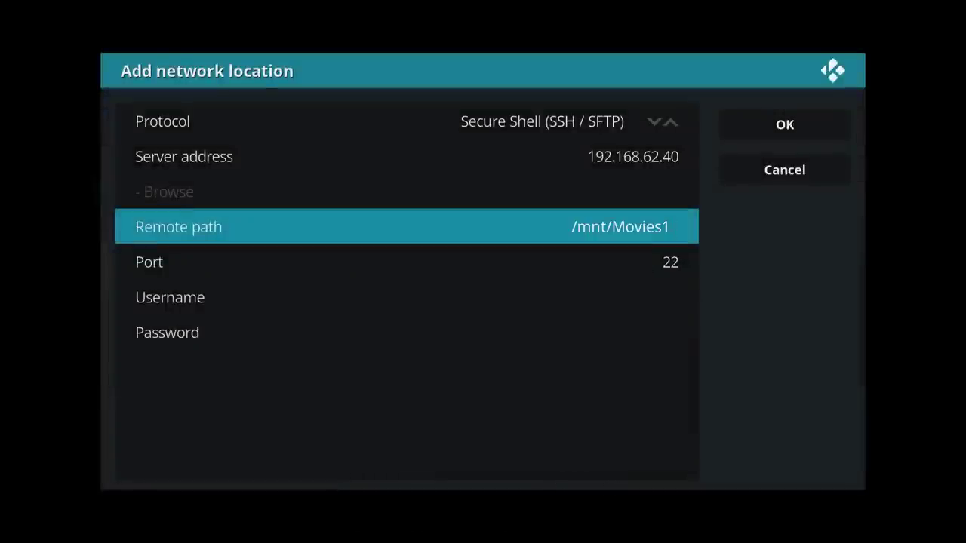
Enter the account username for the SSH / SFTP network location
key("Down")
key("Down")
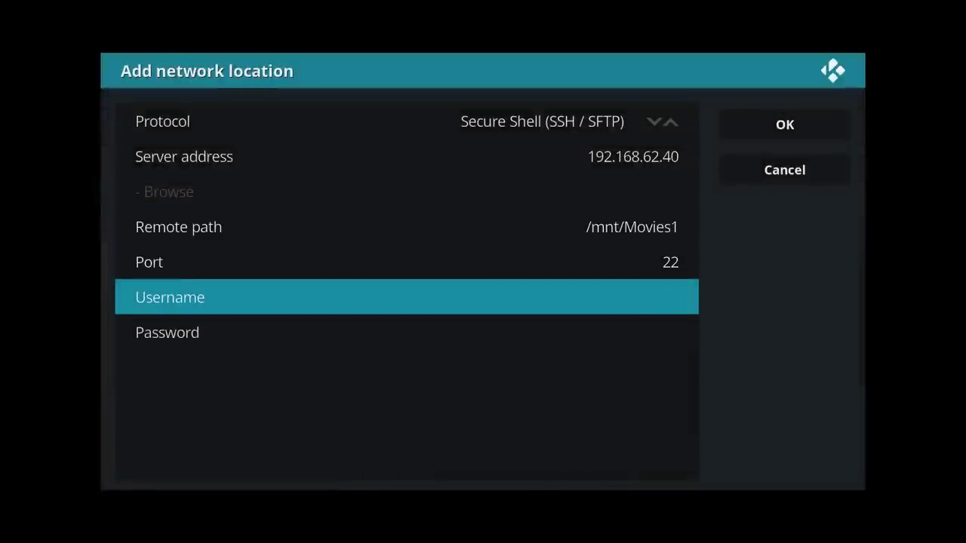
key("Return")
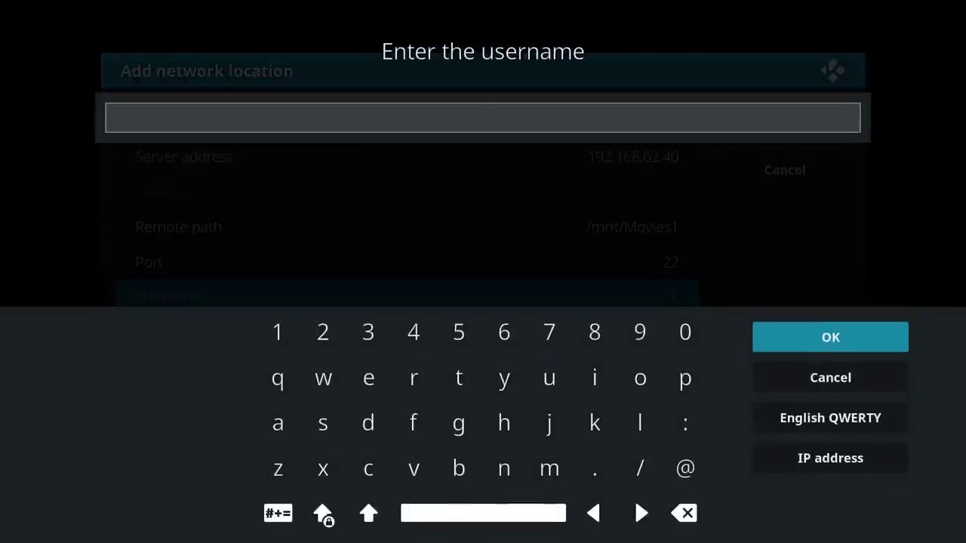
type("quids")
key("Return")
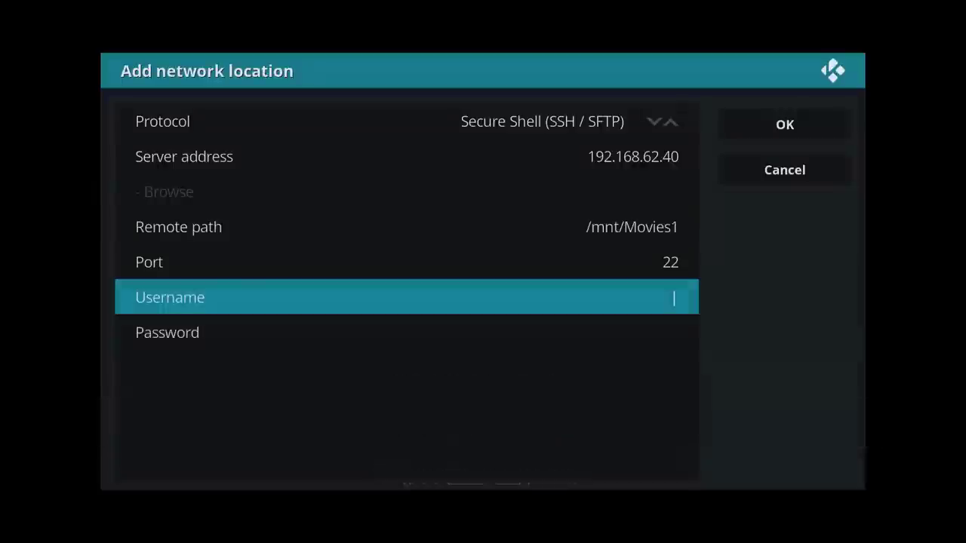
Enter the account password for the network location and save the location
key("Down")
type("***")
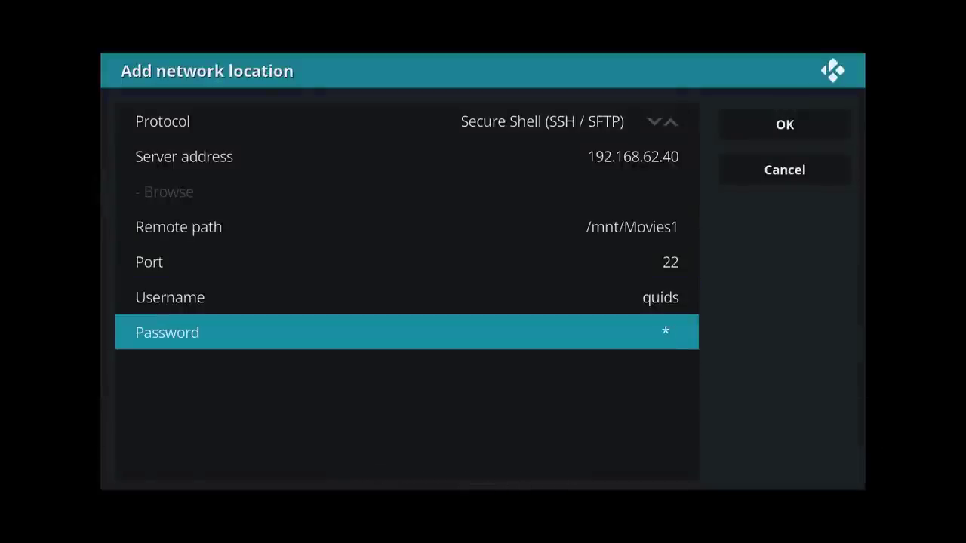
type("*")
key("Return")
key("Return")
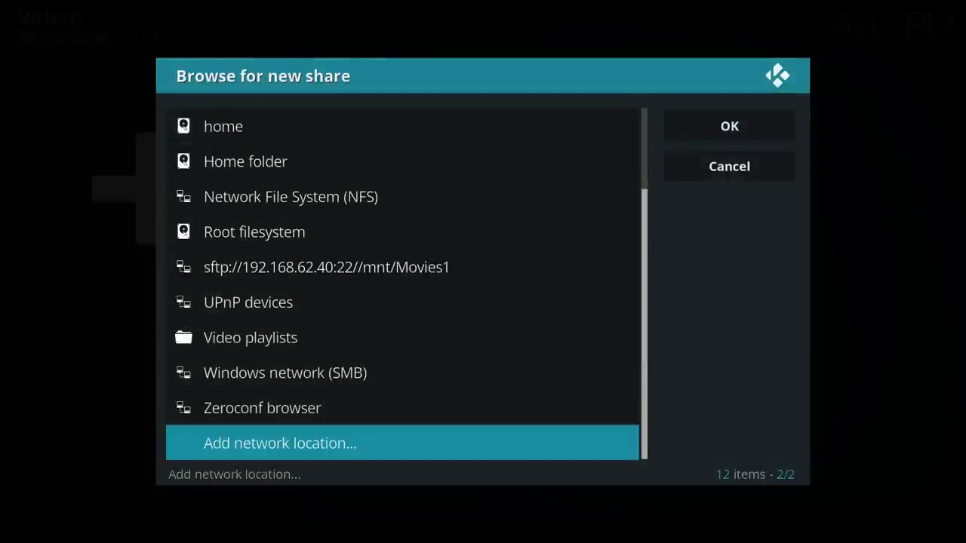
Bring up the edit and remove options for the sftp://192.168.62.40:22//mnt/Movies1 location, and dismiss them
key("Up")
key("Up")
key("Up")
key("Up")
key("Up")
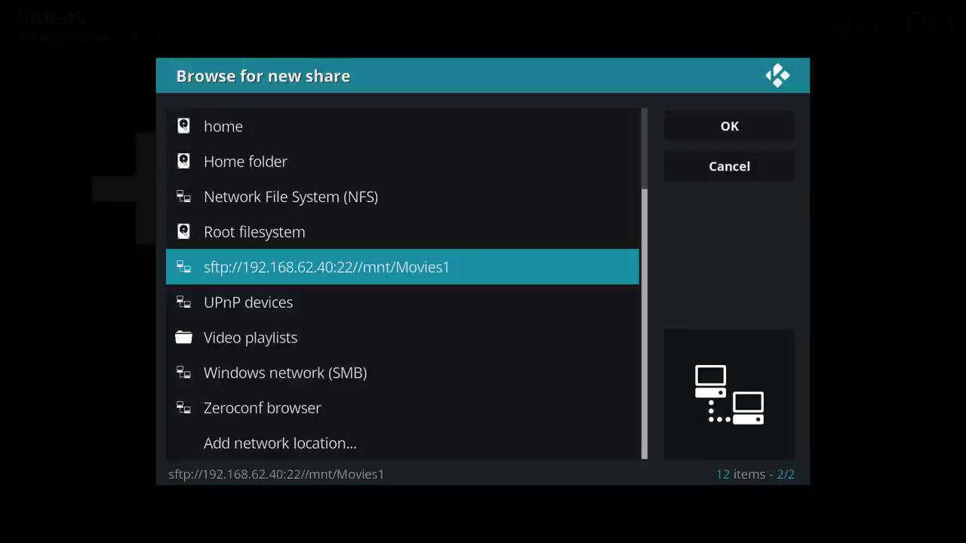
key("c")
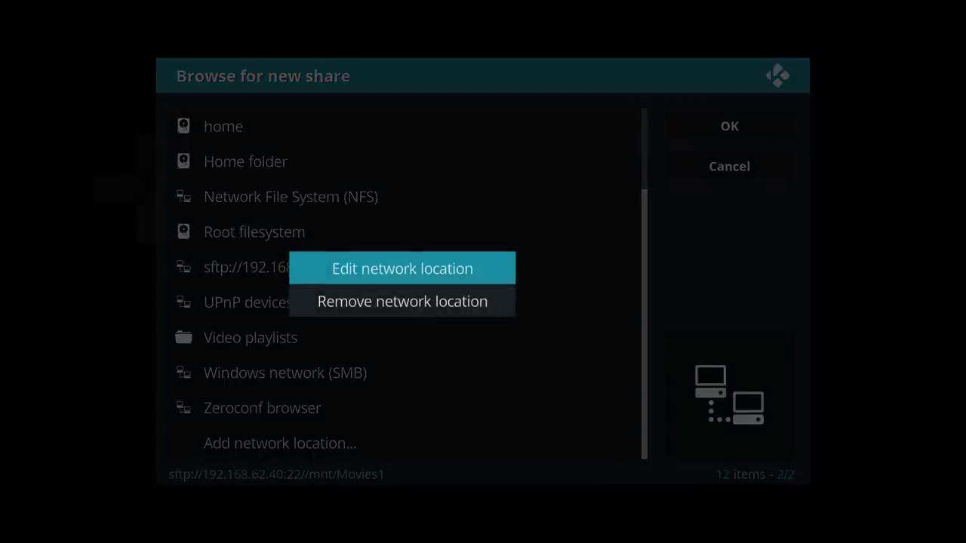
key("Escape")
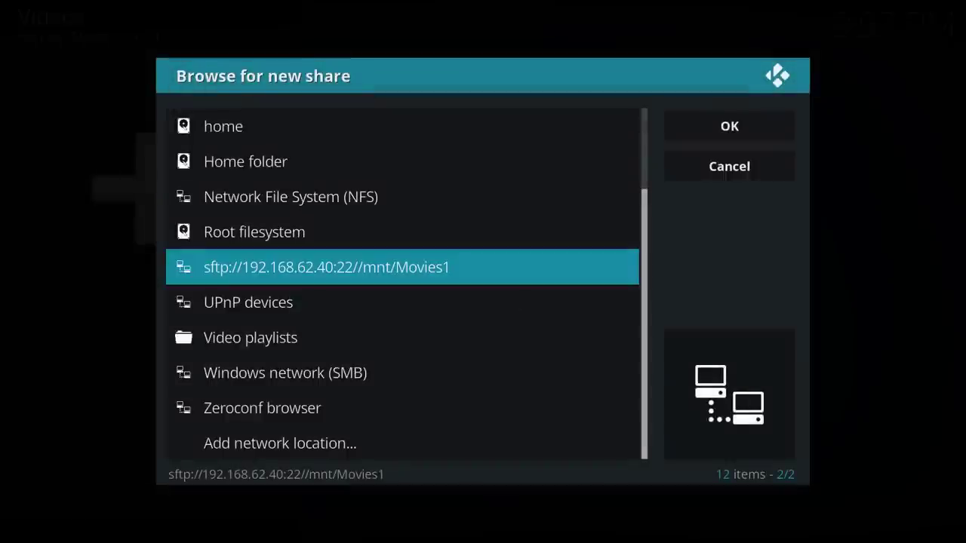
Open the SFTP Movies1 location and choose its 1949 - Previous folder as the video source path
key("Return")
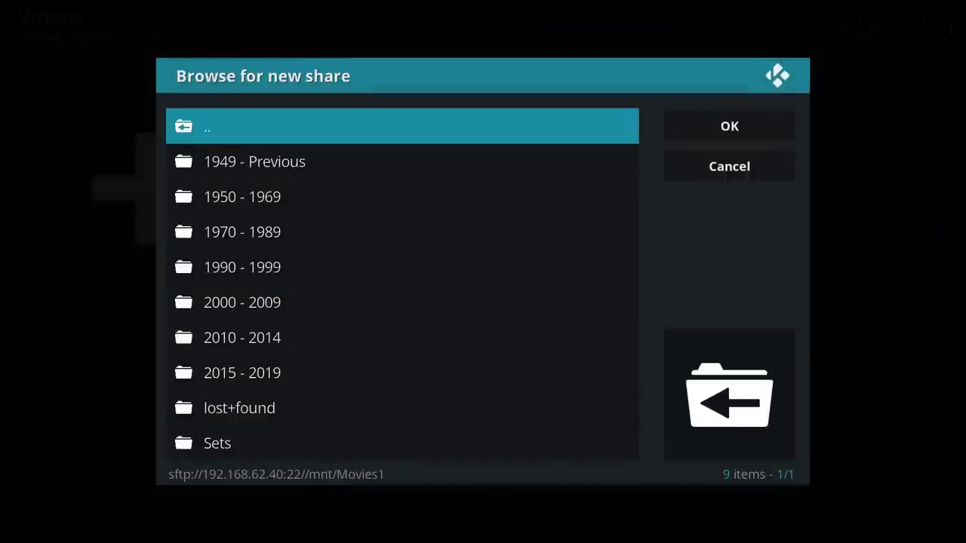
key("Down")
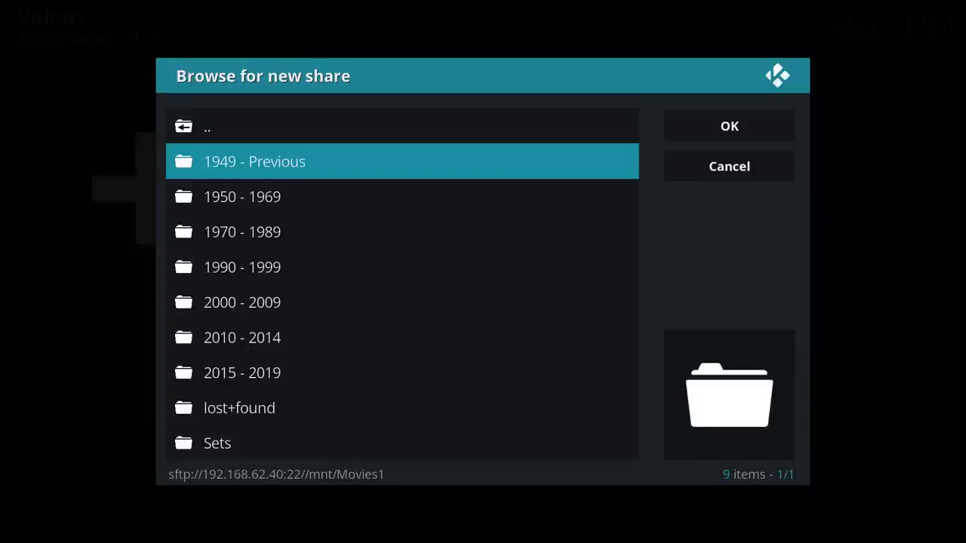
key("Right")
key("Left")
key("Return")
key("Right")
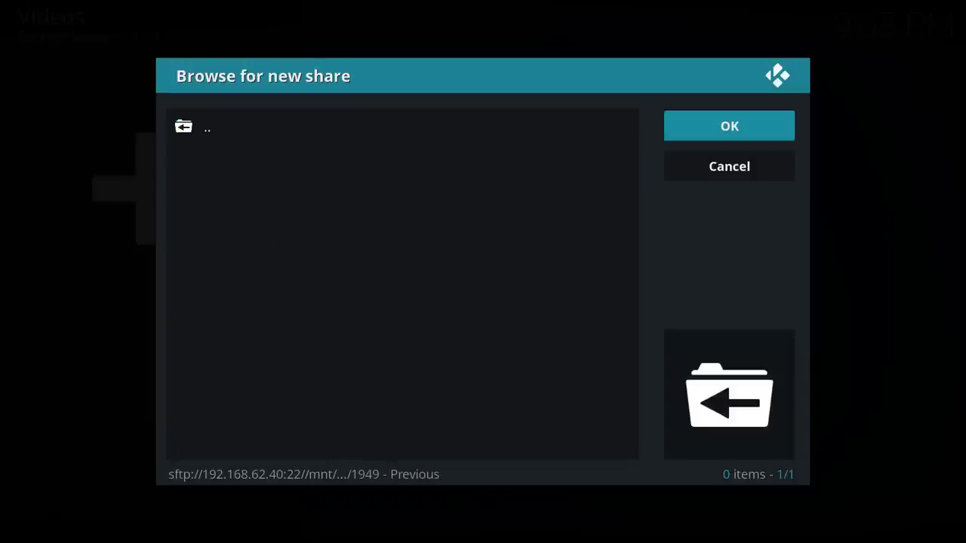
key("Return")
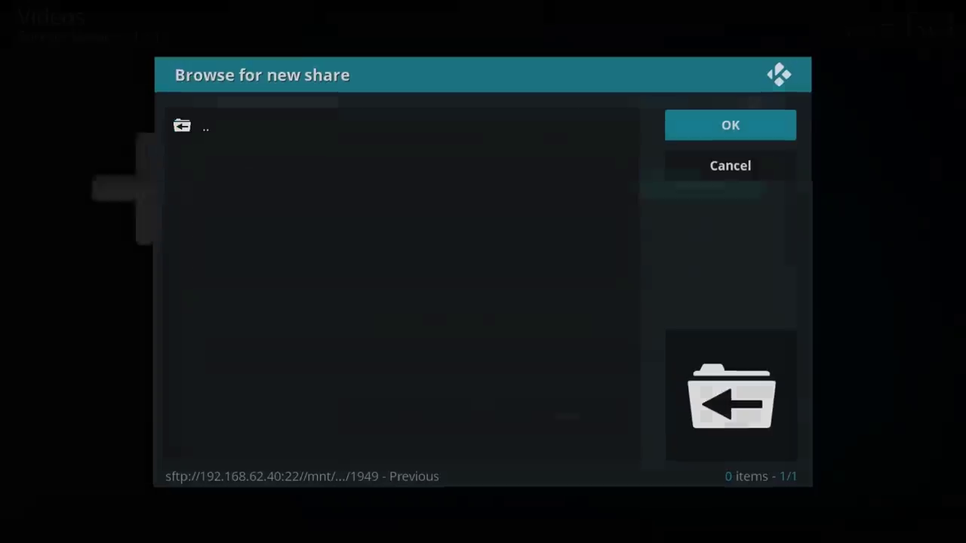
Replace the media source's name with Movies and confirm the video source
key("Down")
key("Down")
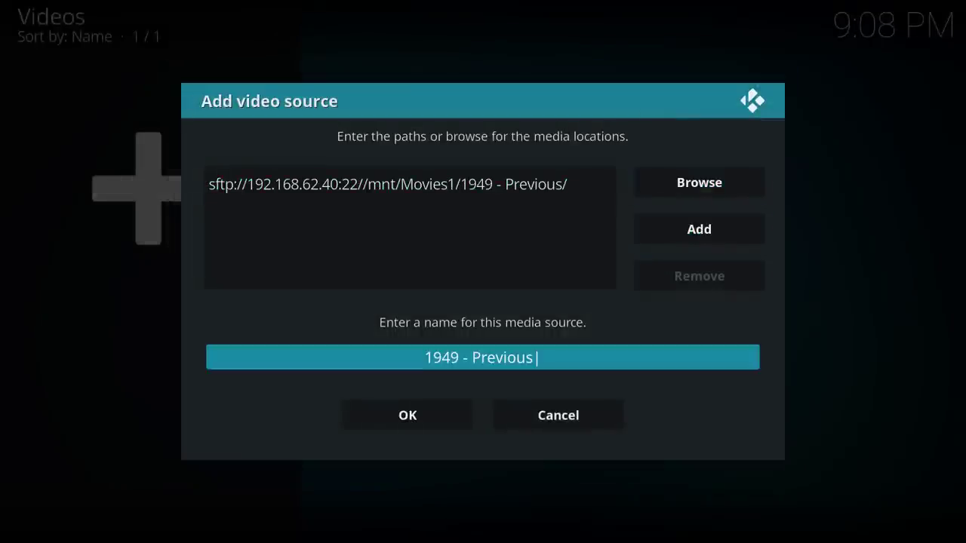
key("BackSpace")
key("BackSpace")
key("BackSpace")
key("BackSpace")
key("BackSpace")
key("BackSpace")
key("BackSpace")
key("BackSpace")
key("BackSpace")
key("BackSpace")
key("BackSpace")
key("BackSpace")
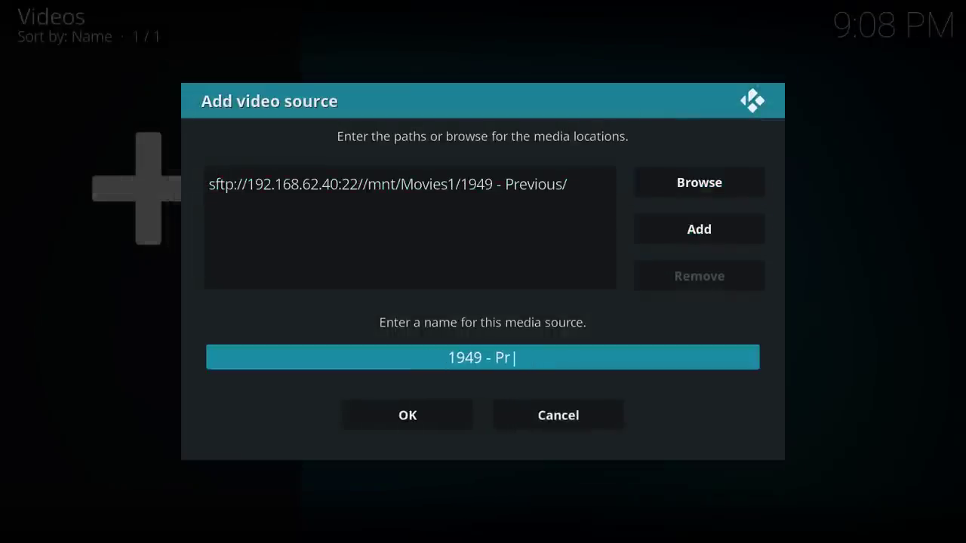
key("BackSpace")
key("BackSpace")
key("BackSpace")
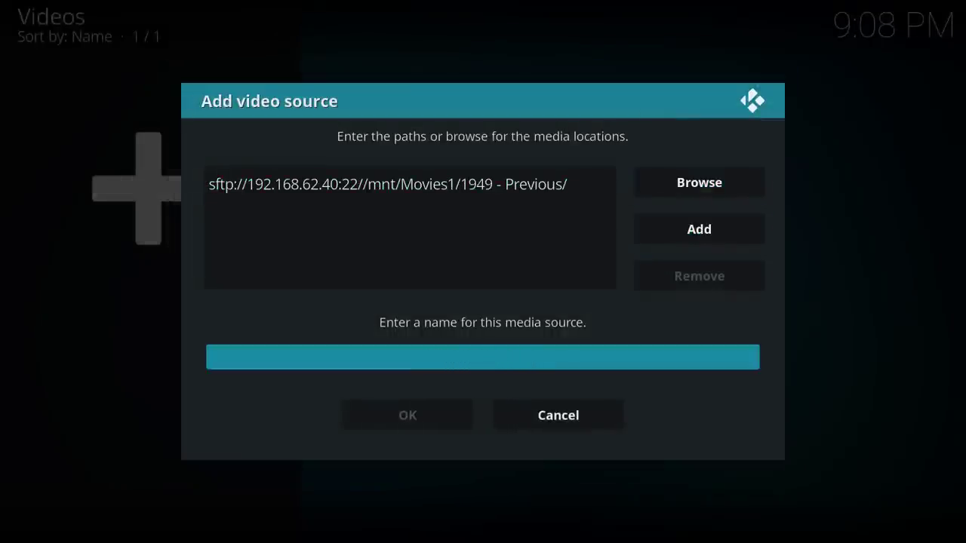
type("Movies1")
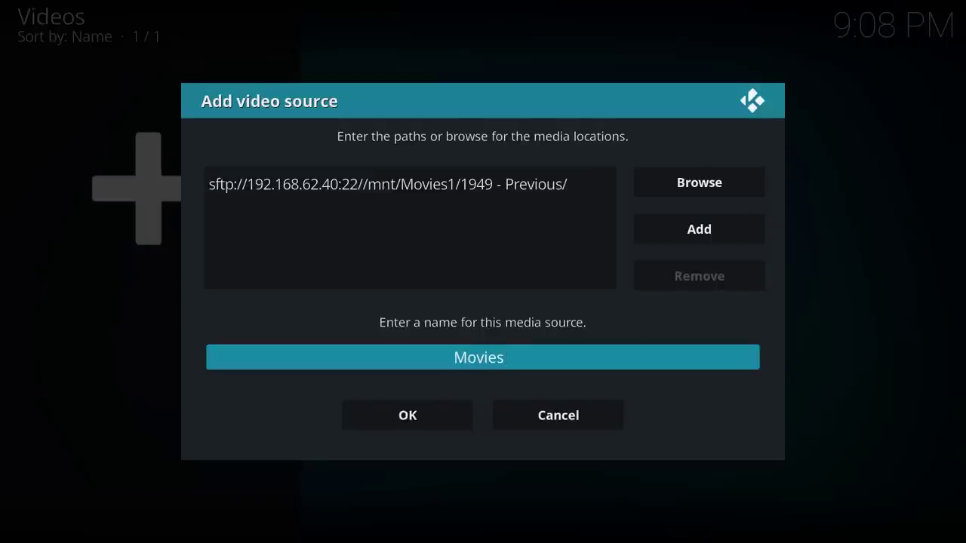
key("Down")
key("Return")
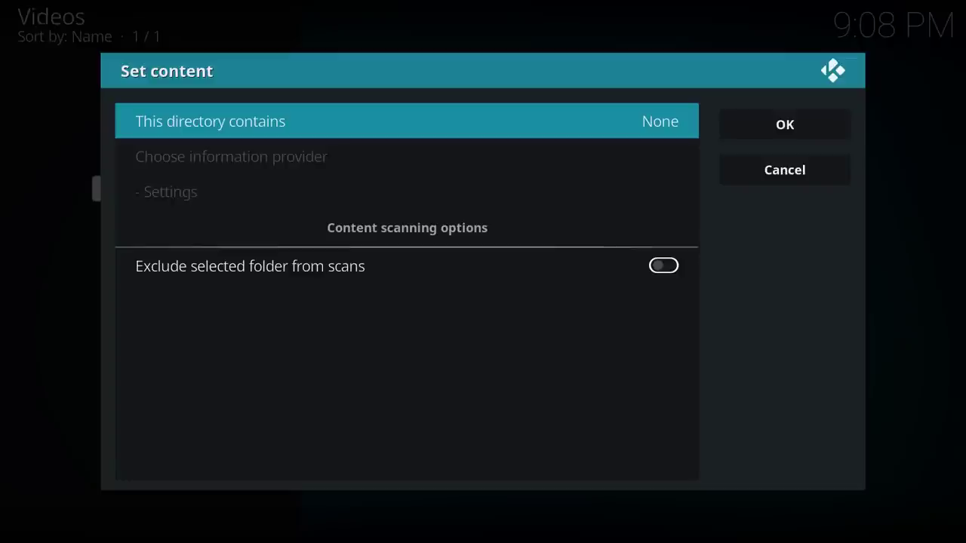
Set the directory's content type to Movies
key("Return")
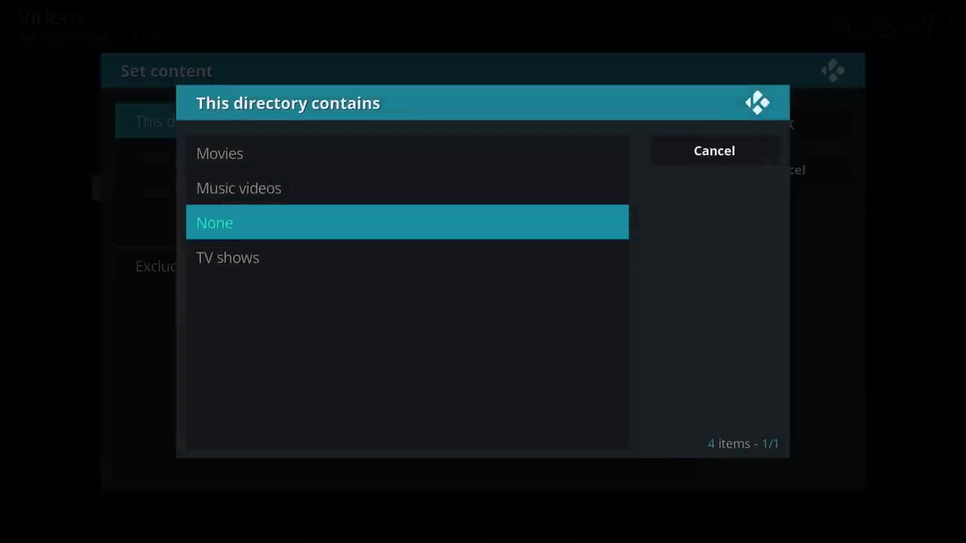
key("Up")
key("Up")
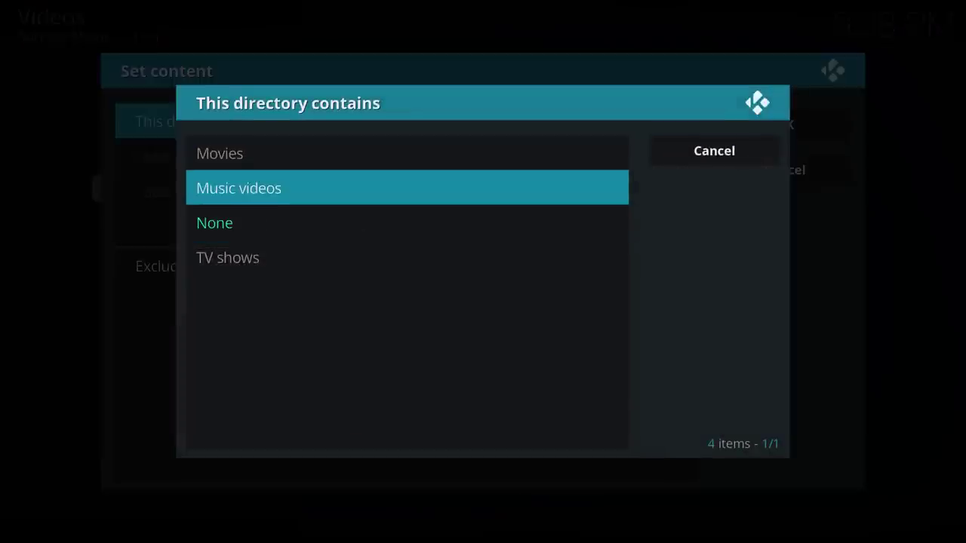
key("Return")
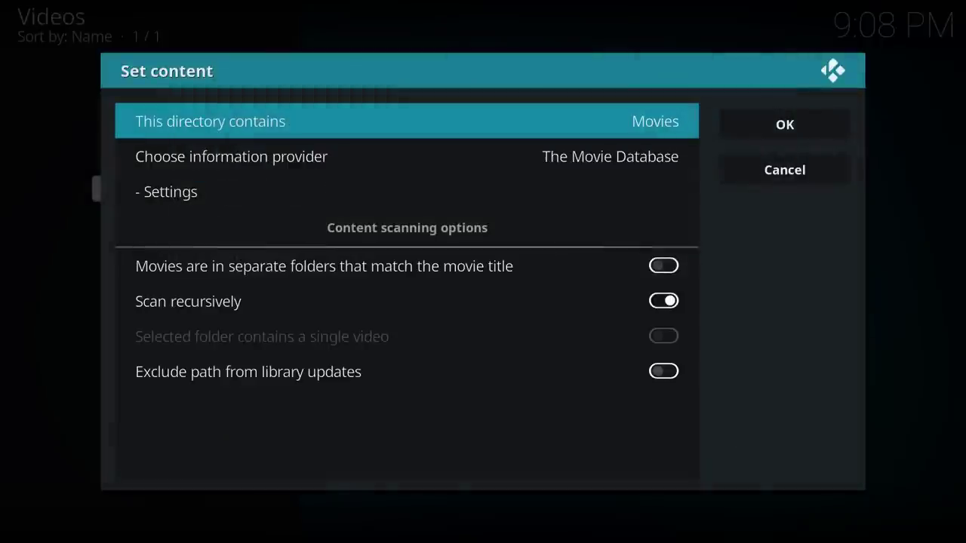
Get the Universal Movie Scraper from the additional providers and make it the movie information provider
key("Down")
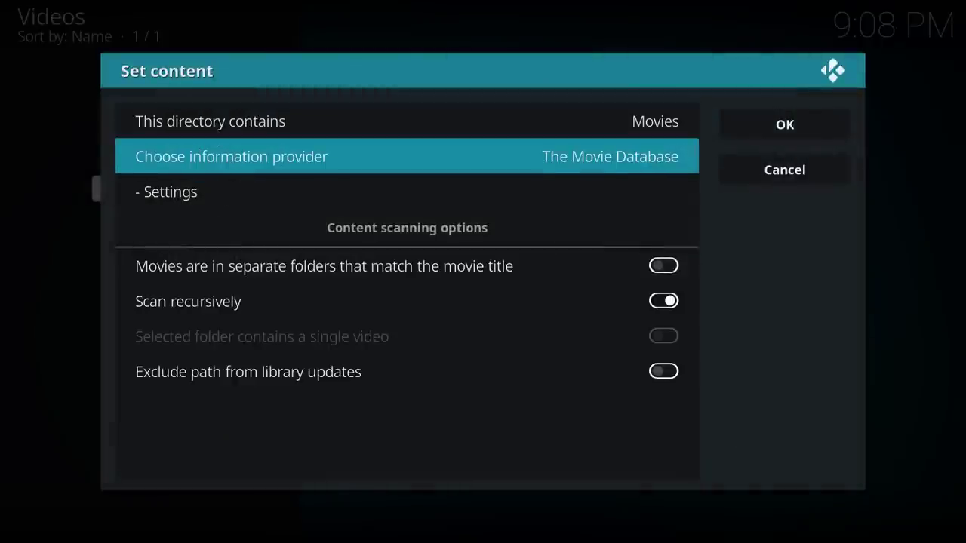
key("Return")
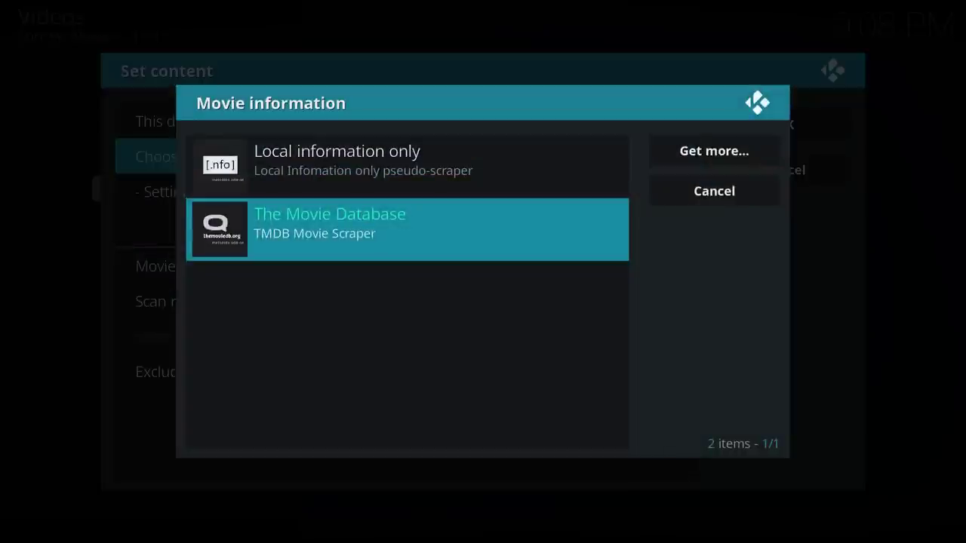
key("Right")
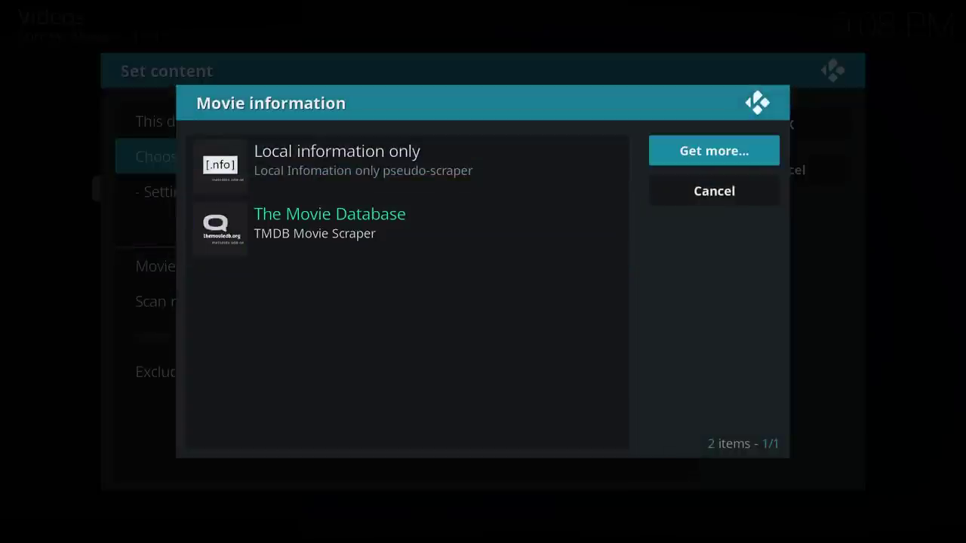
key("Return")
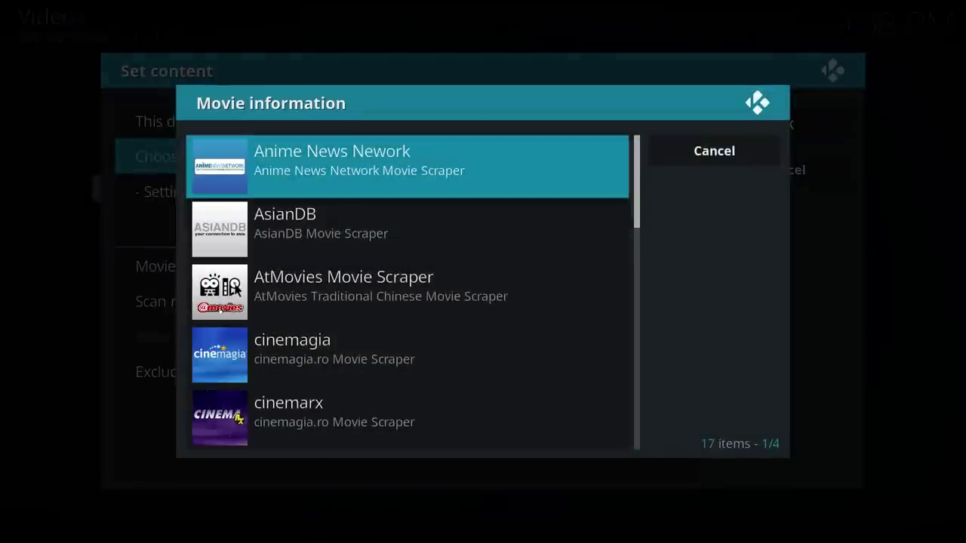
key("Up")
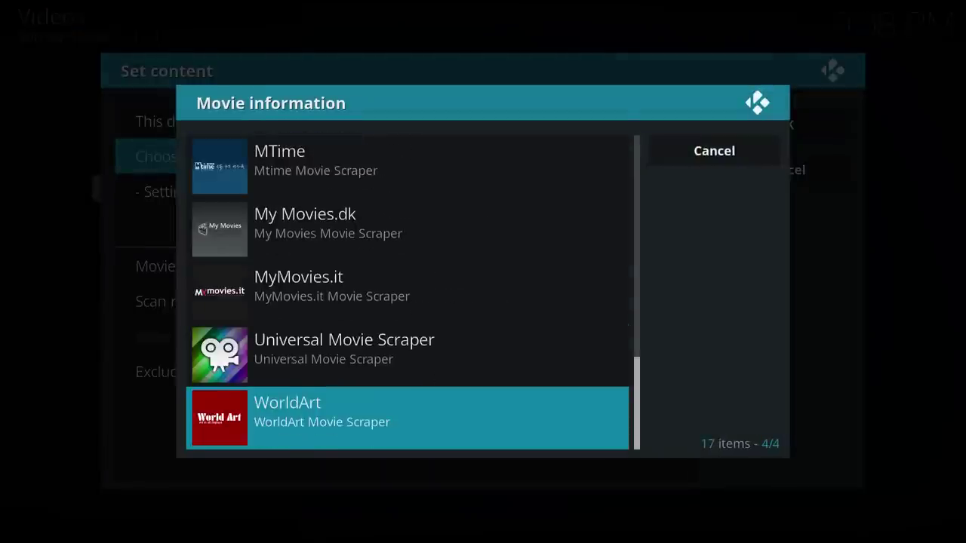
key("Up")
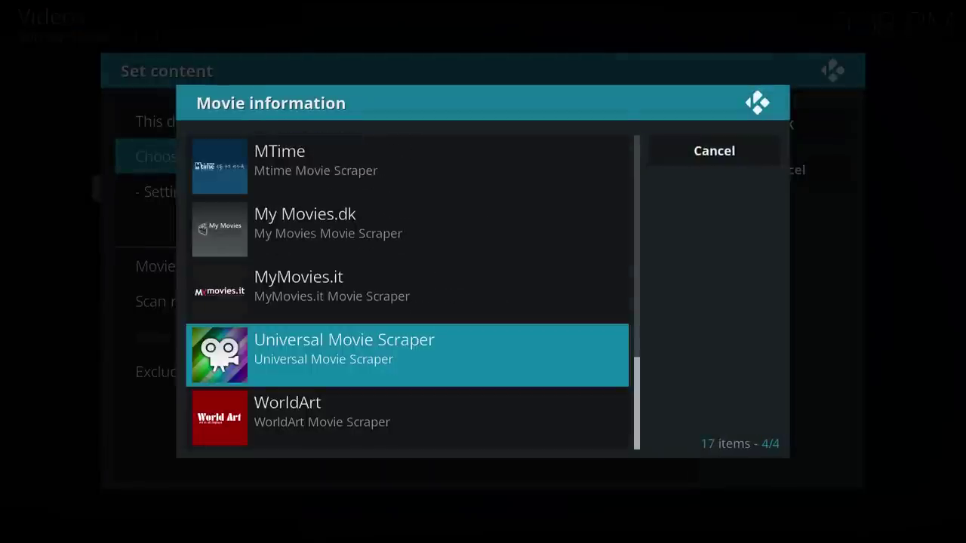
key("Return")
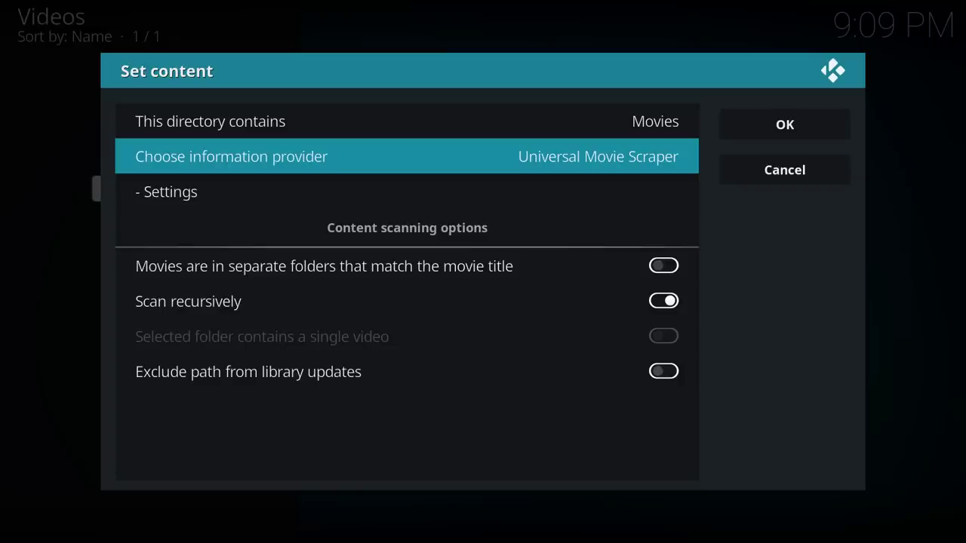
Review the general settings of the Universal Movie Scraper and accept them
key("Down")
key("Return")
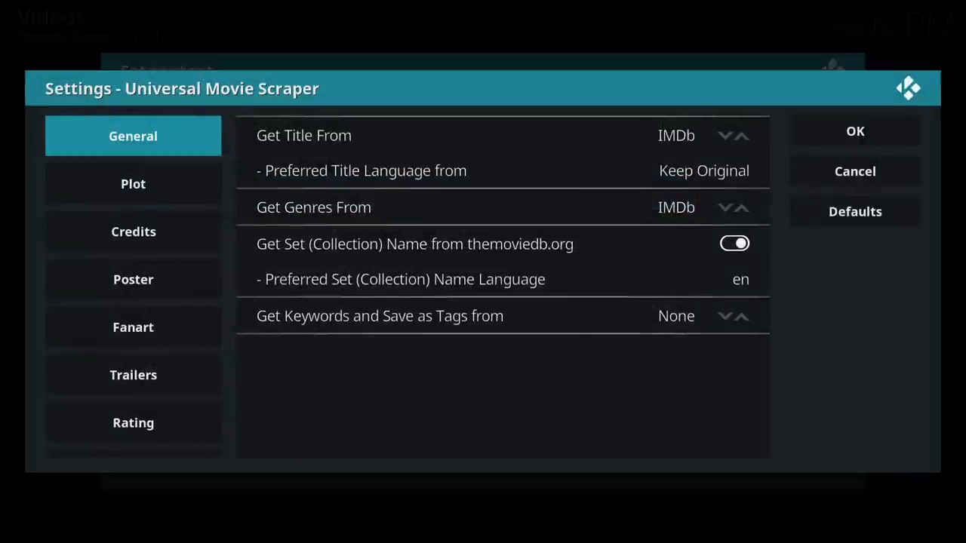
key("Right")
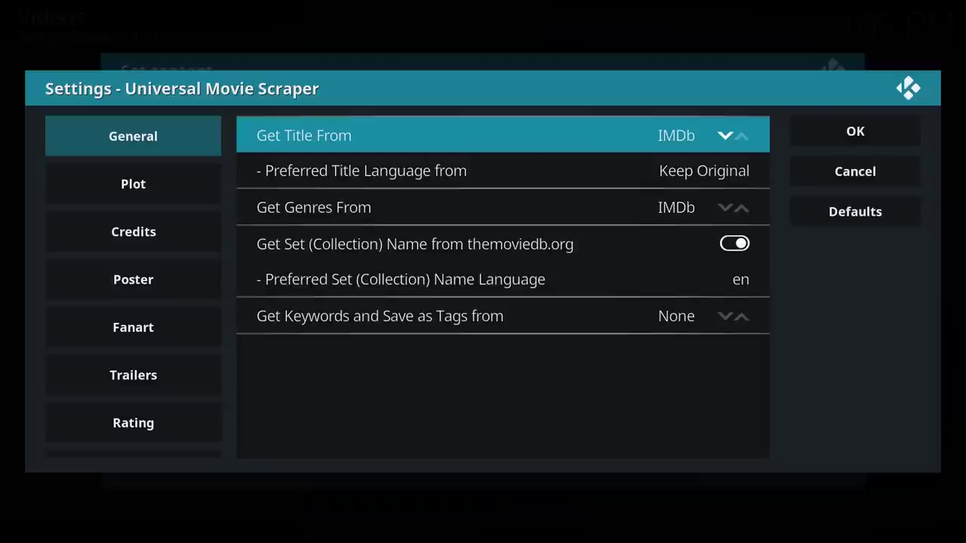
key("Right")
key("Right")
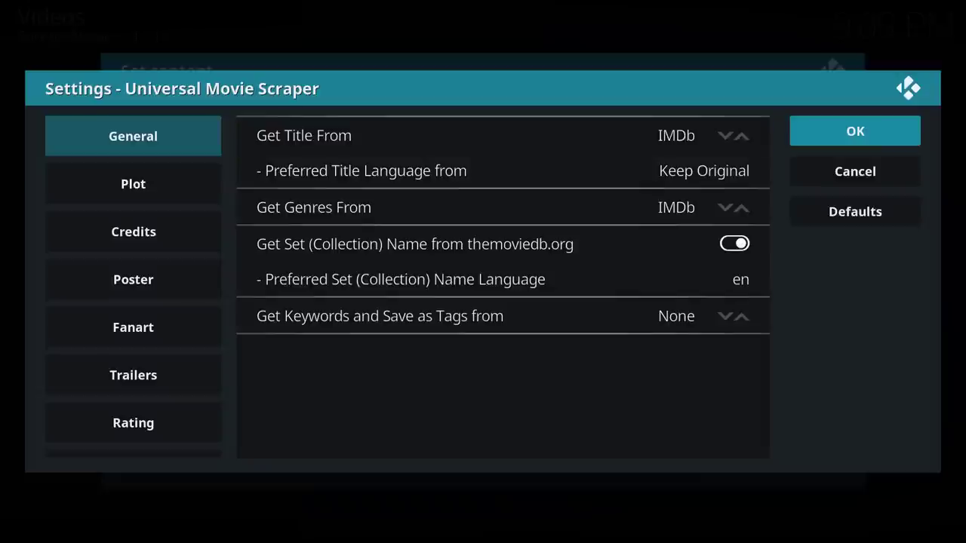
key("Return")
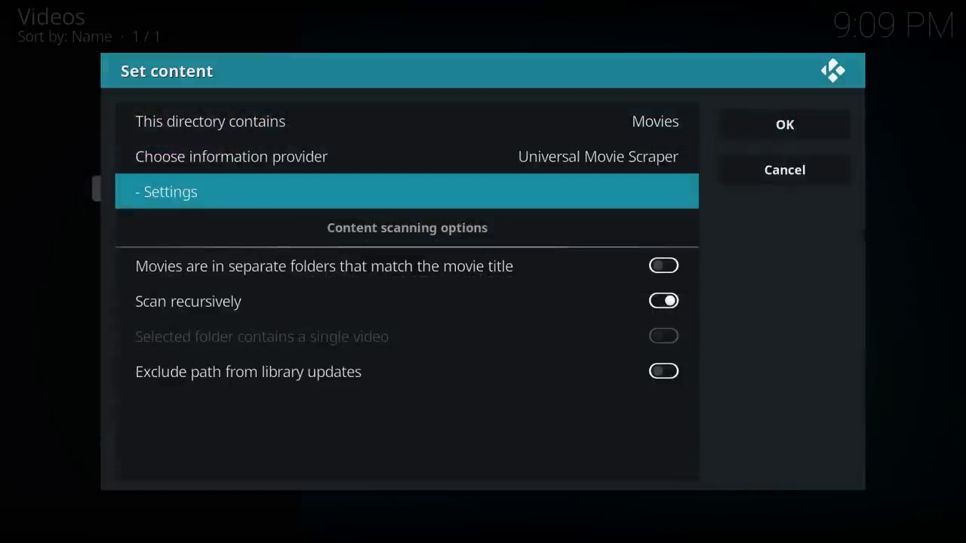
Go through the content scanning options and confirm the content settings for the source
key("Down")
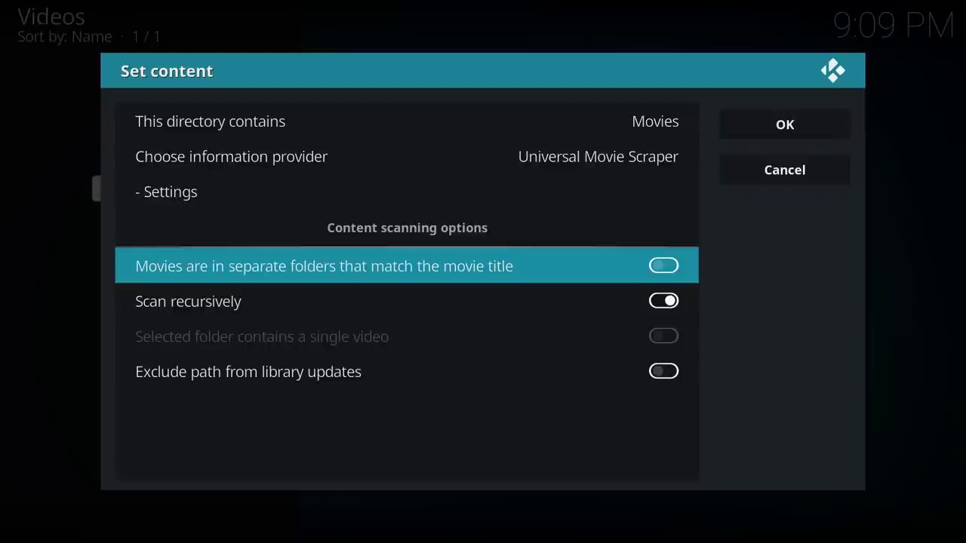
key("Down")
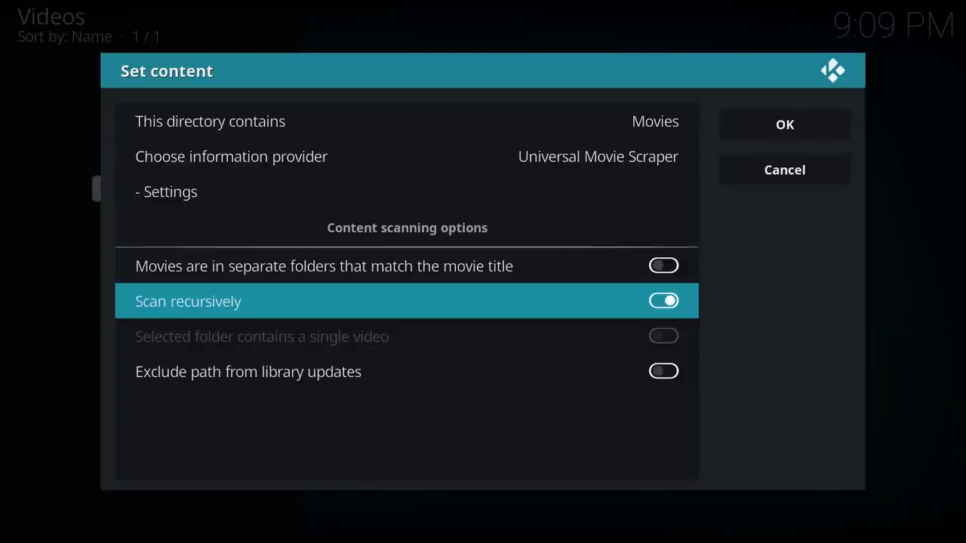
key("Down")
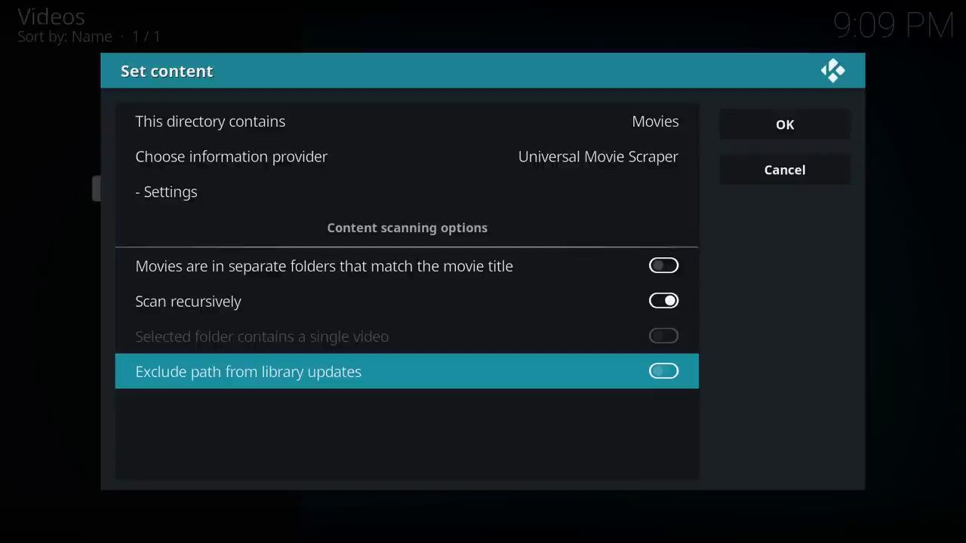
key("Right")
key("Return")
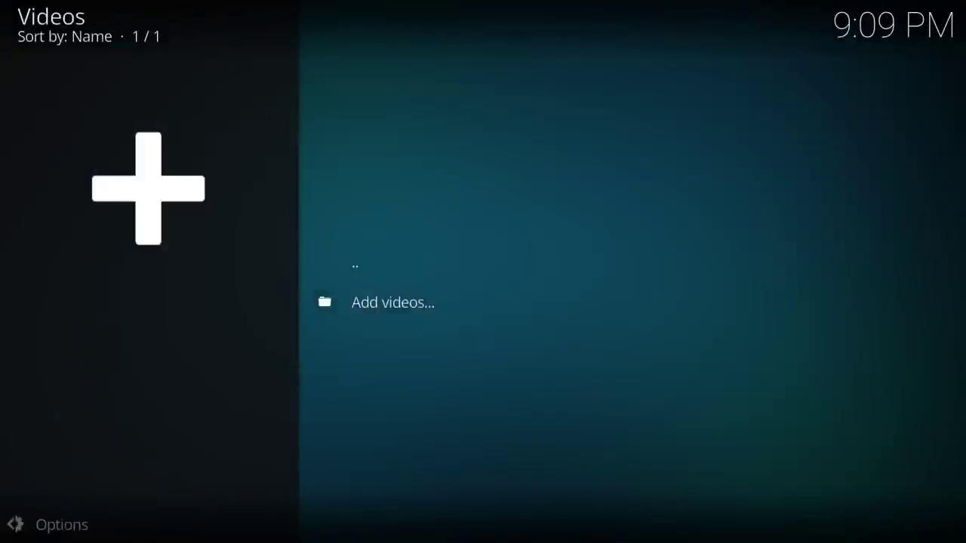
Agree to refresh the information for all items within the path, and return to the home screen once the scan is finished
key("Left")
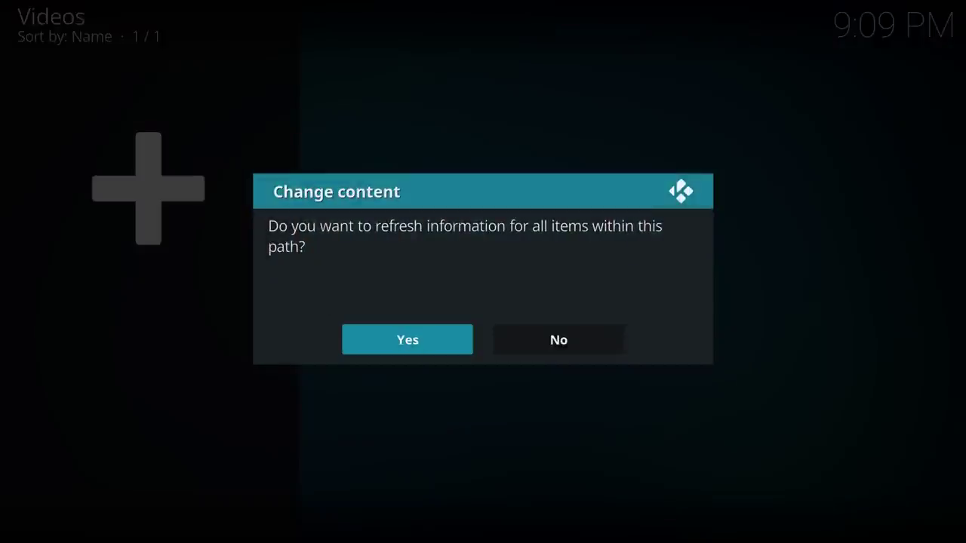
key("Return")
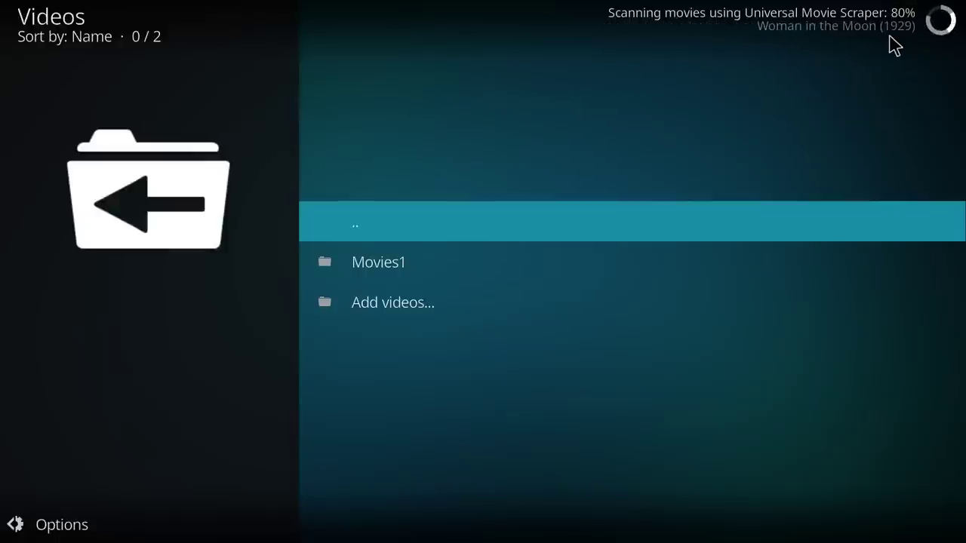
key("Down")
key("Down")
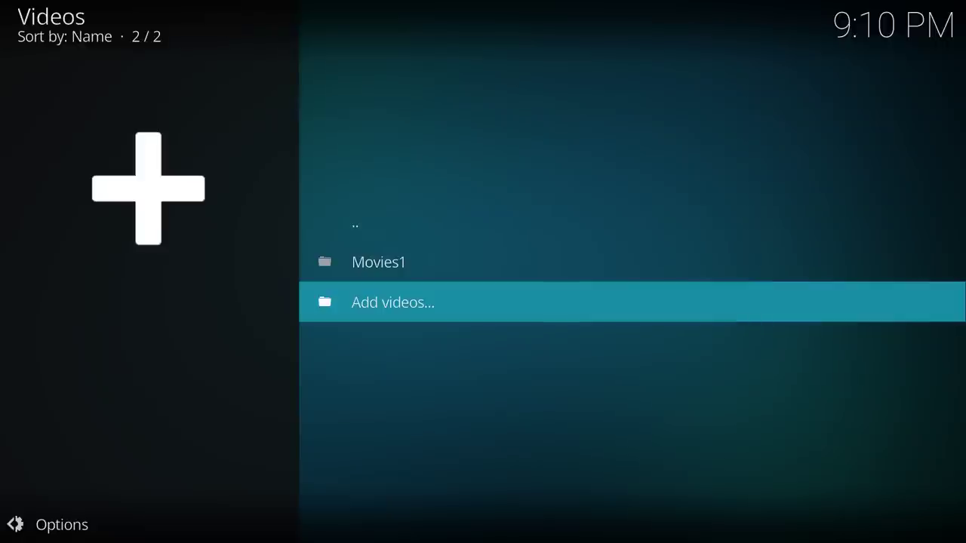
key("BackSpace")
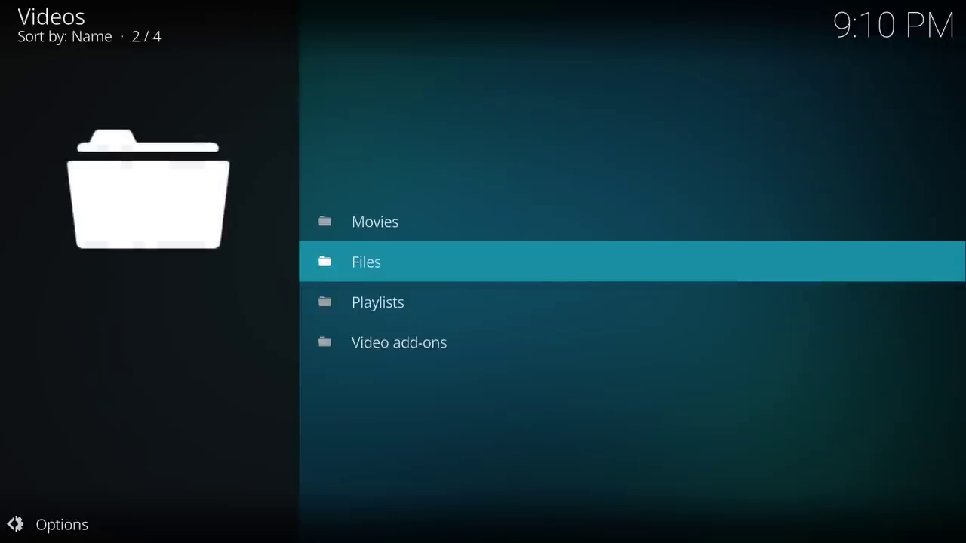
key("BackSpace")
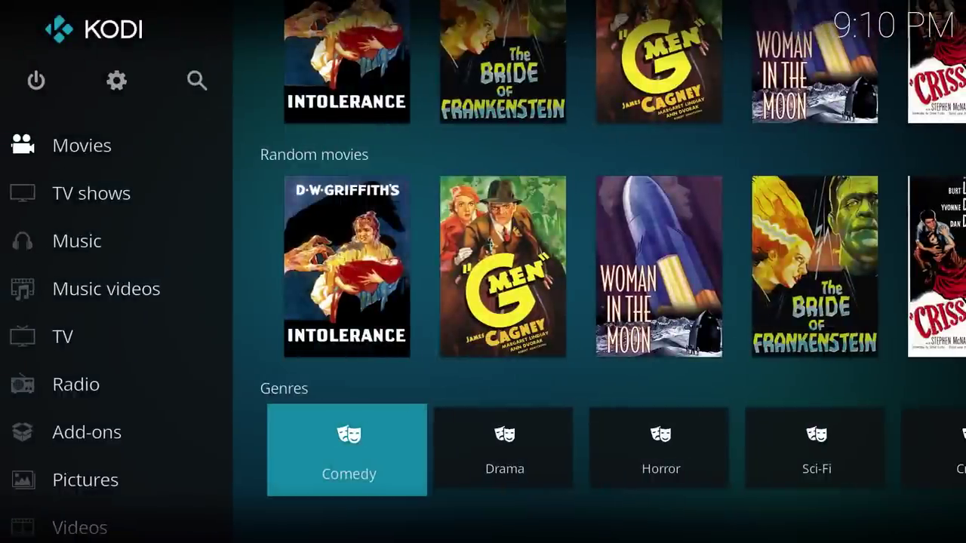
Browse the movie library by title to check the scraped descriptions and posters, and go back to the home screen
left_click(121, 153)
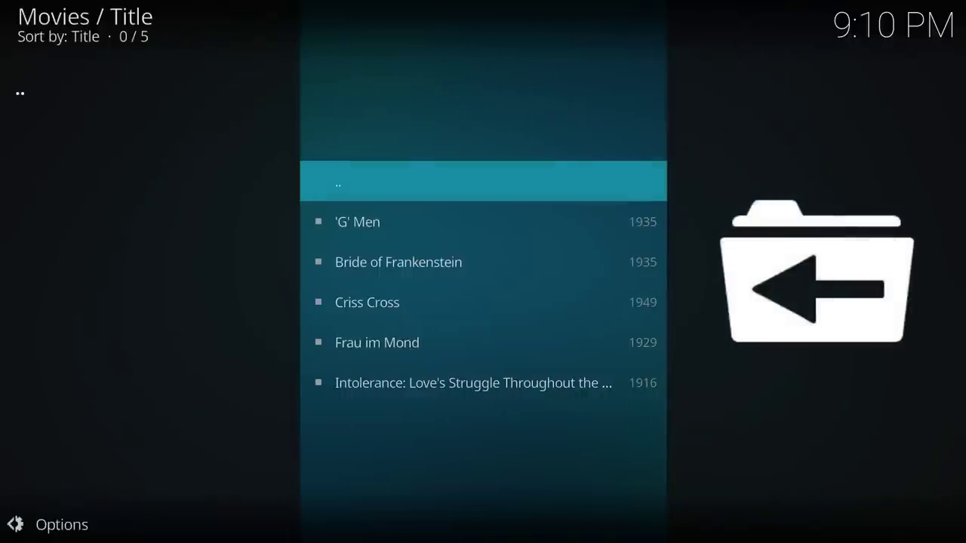
key("Down")
key("Down")
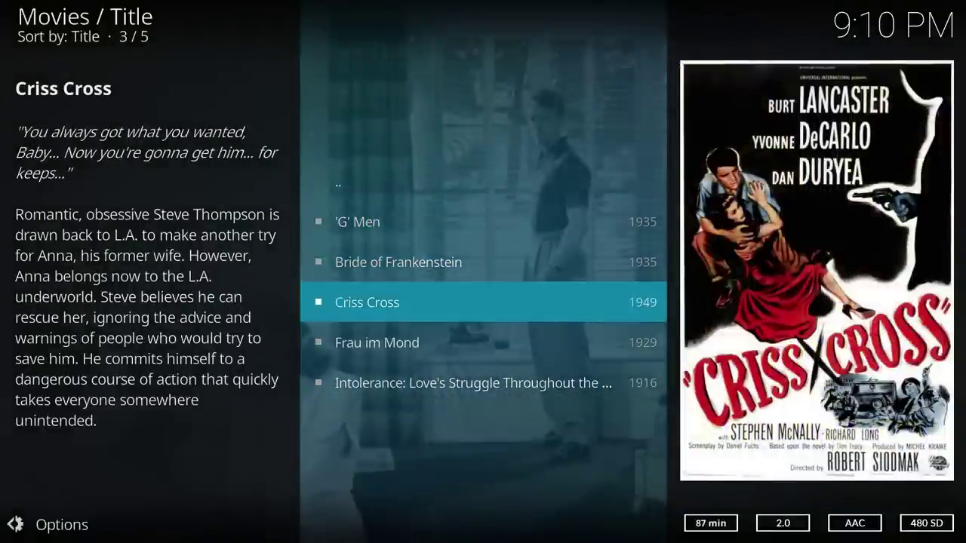
key("Down")
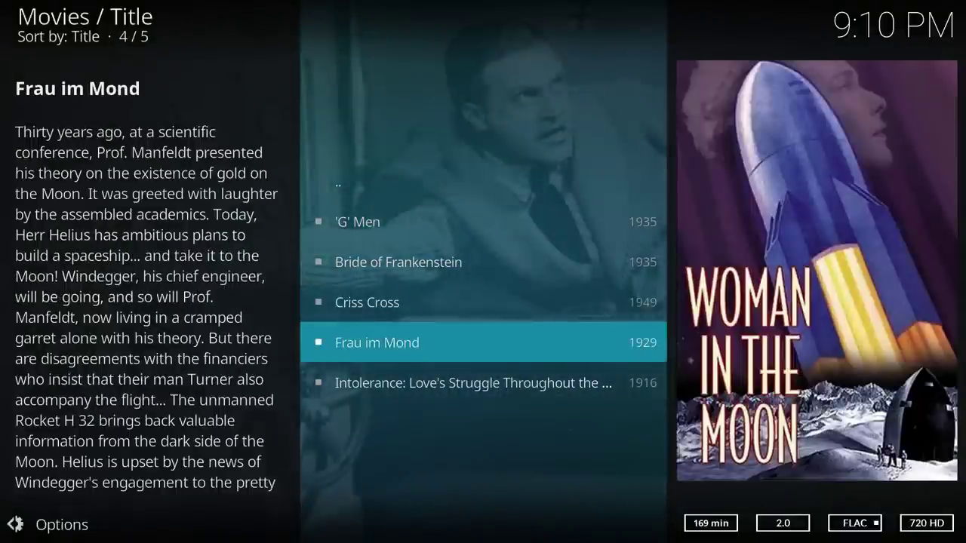
key("Down")
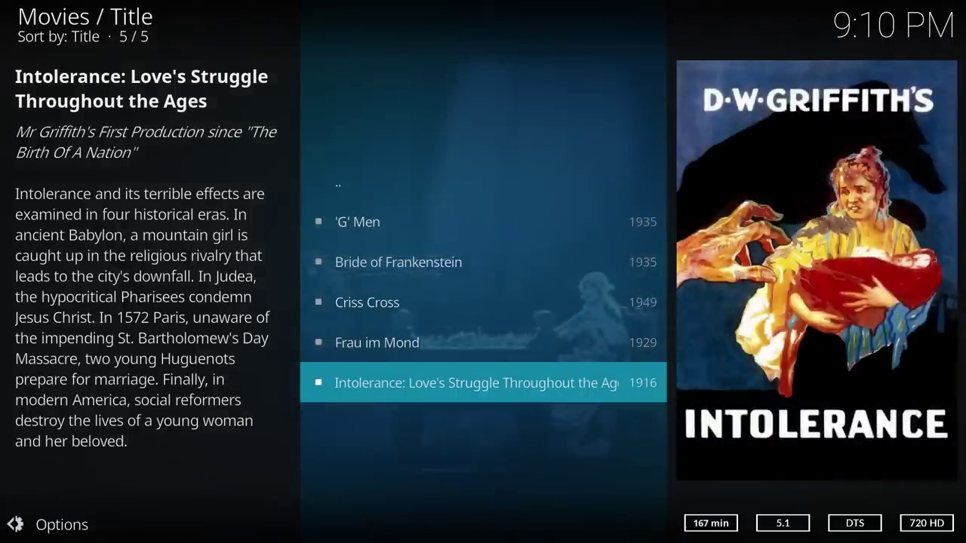
key("Up")
key("Up")
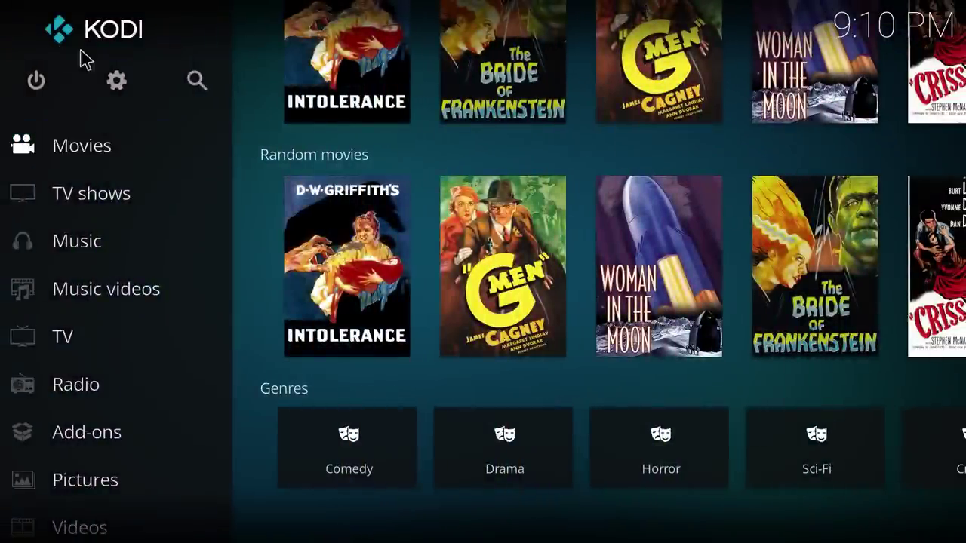
Enable updating the video library on startup in the media library settings and return to the home screen
left_click(109, 86)
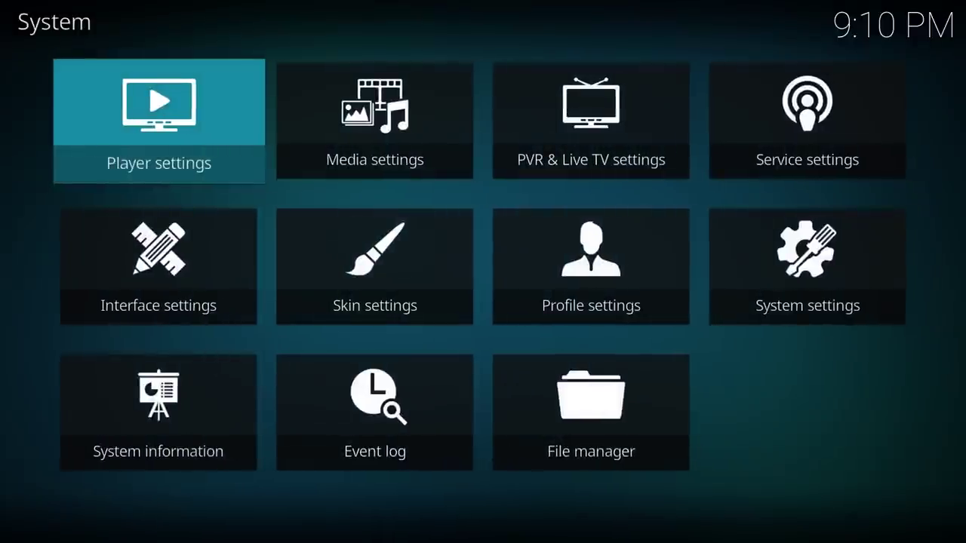
key("Right")
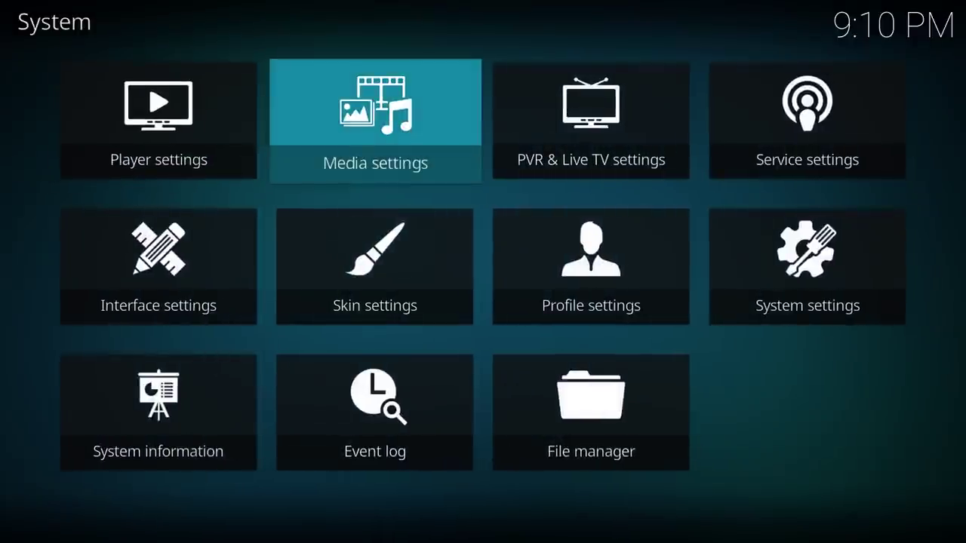
key("Return")
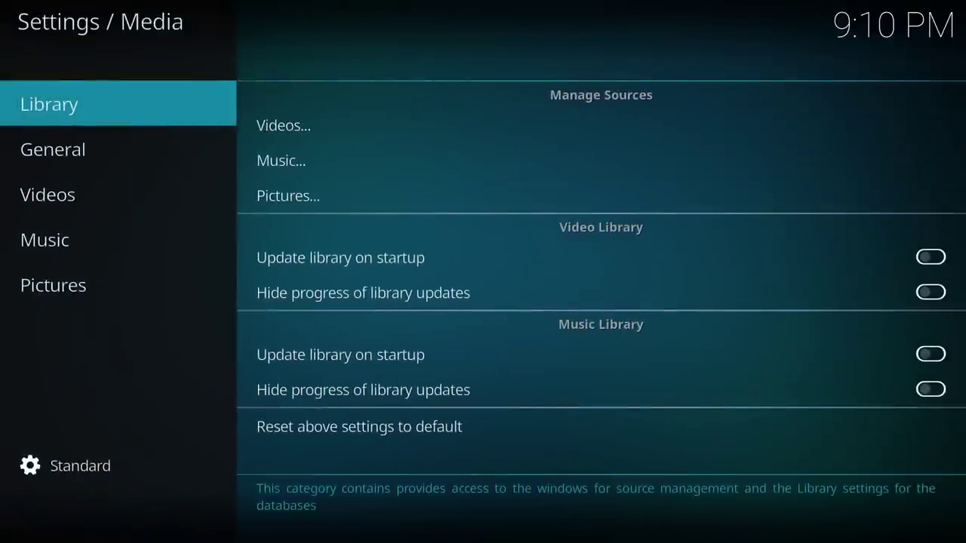
key("Right")
key("Down")
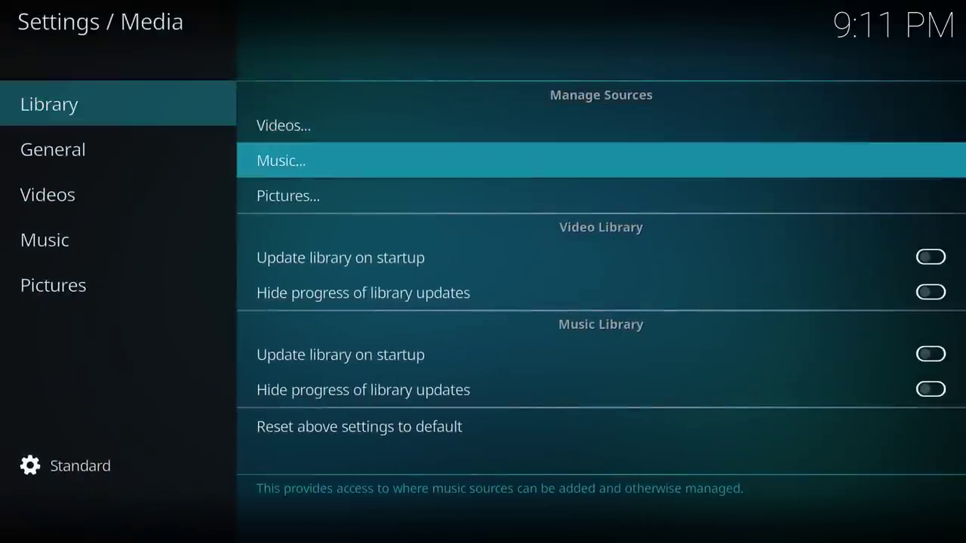
key("Down")
key("Down")
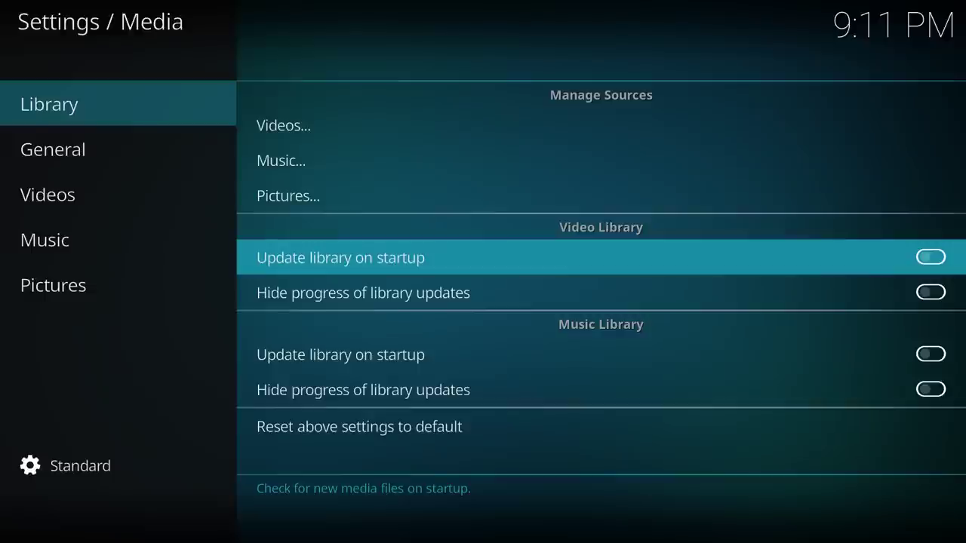
key("Return")
key("Down")
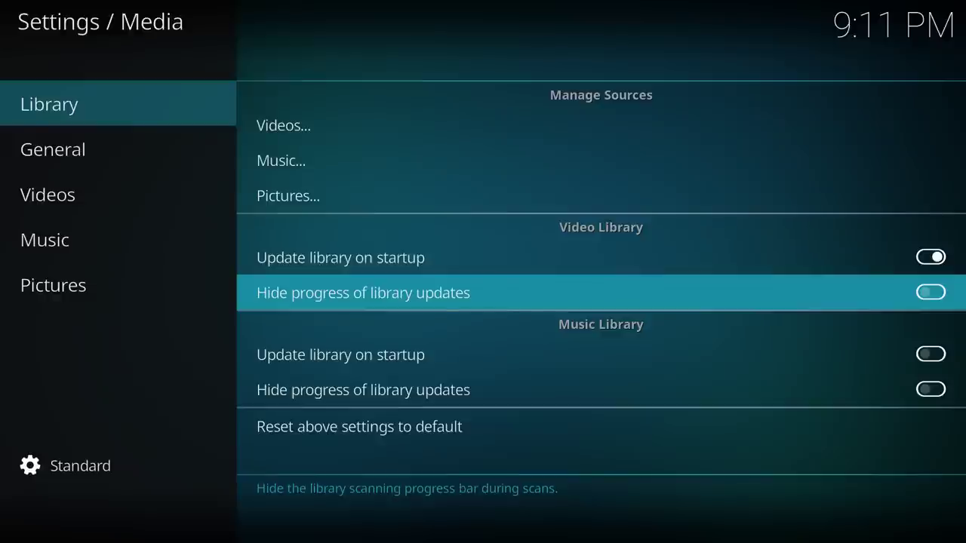
key("BackSpace")
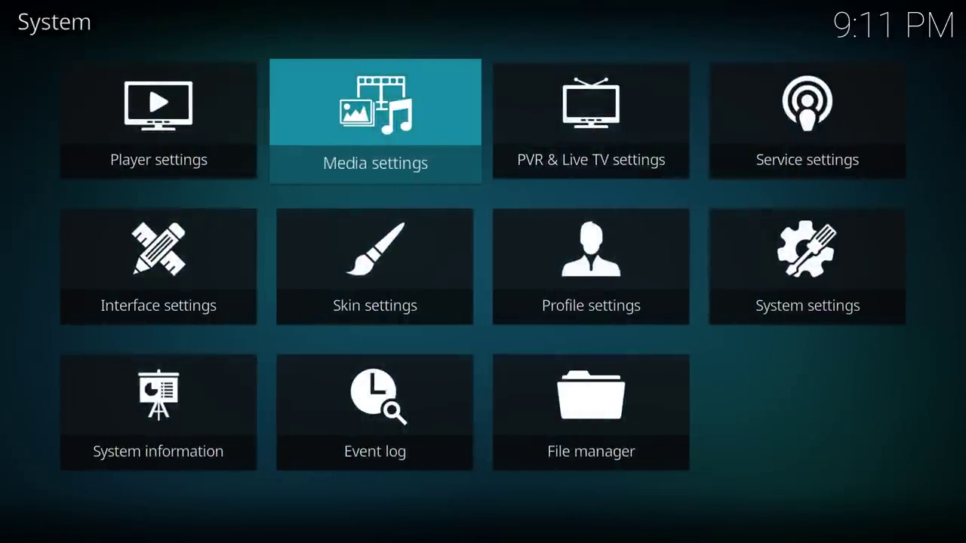
key("BackSpace")
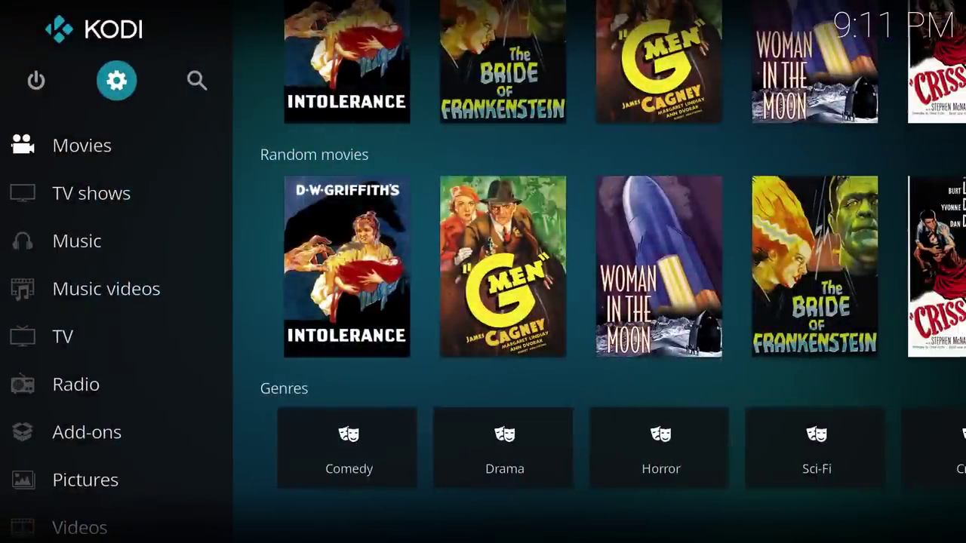